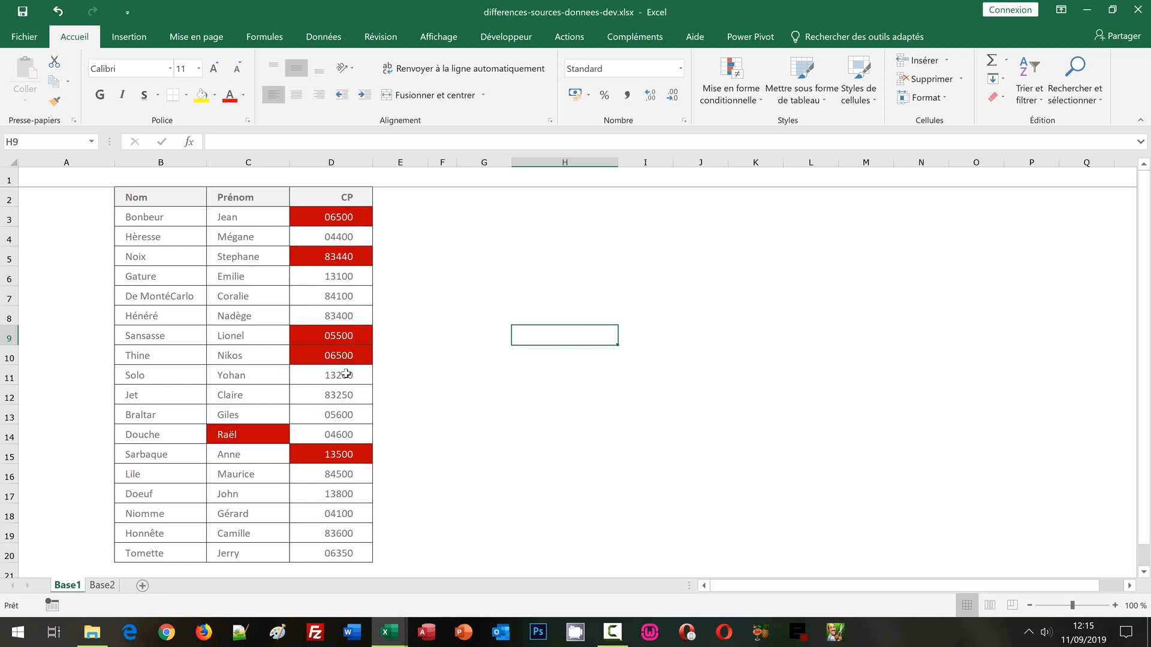
Append the letter e to the first name in cell C17 of the Base1 sheet.
{"action": "double_click", "coordinate": [249, 493]}
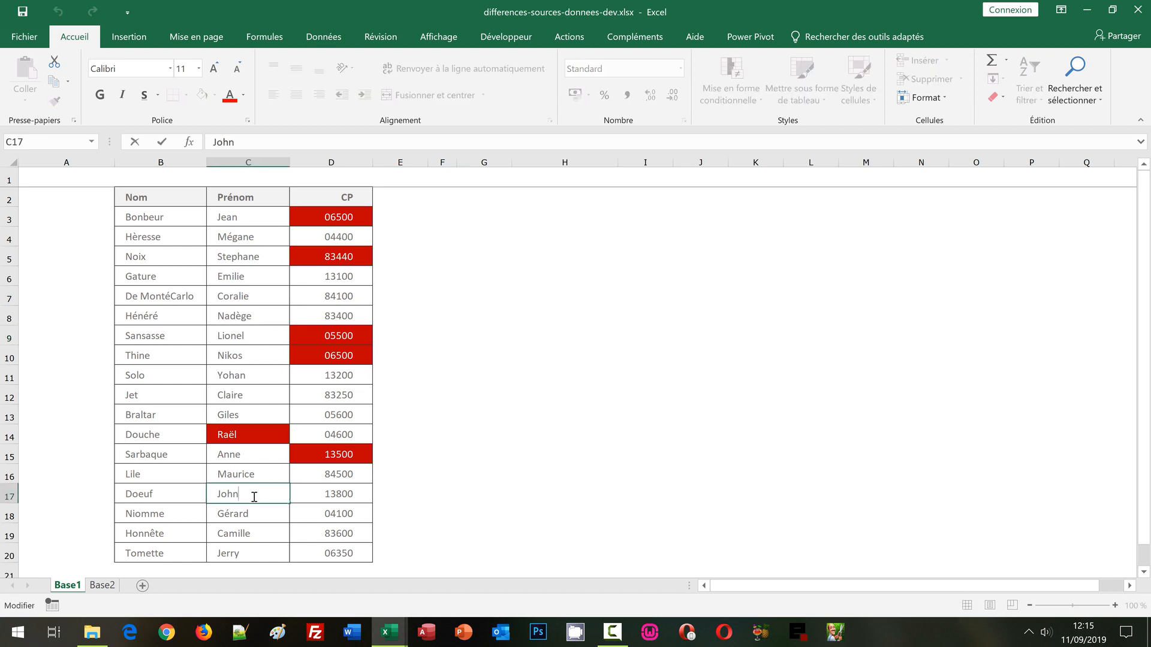
{"action": "type", "text": "e"}
{"action": "key", "text": "Return"}
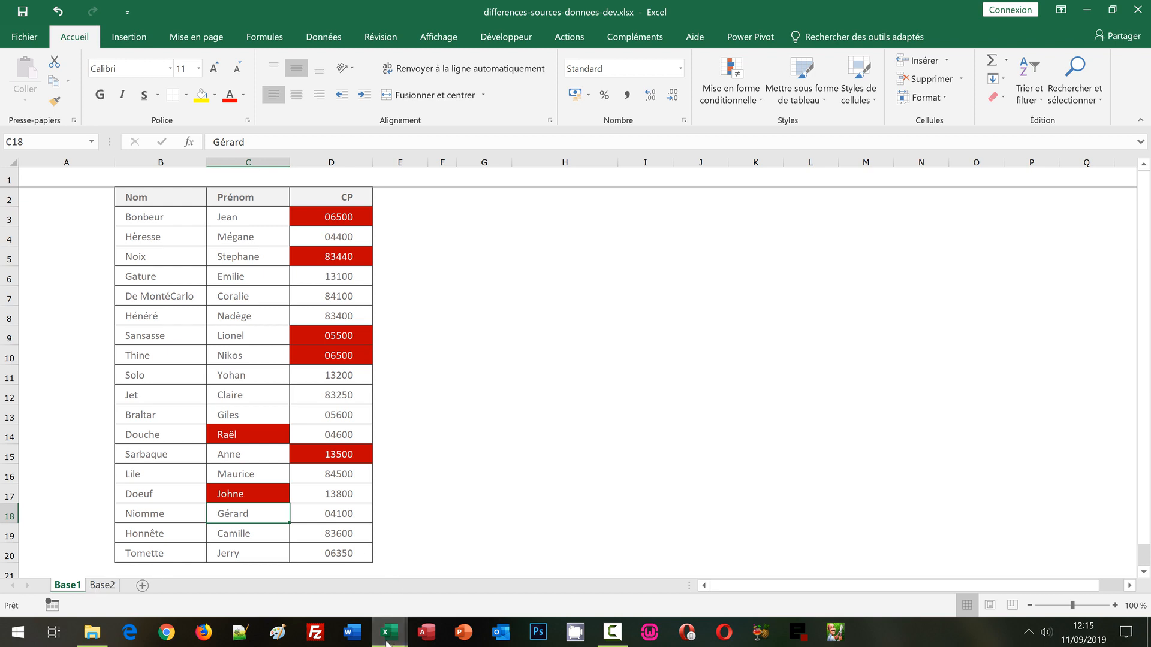
Switch to the workbook differences-sources-donnees.xlsx and display its Base2 sheet.
{"action": "mouse_move", "coordinate": [389, 632]}
{"action": "left_click", "coordinate": [465, 586]}
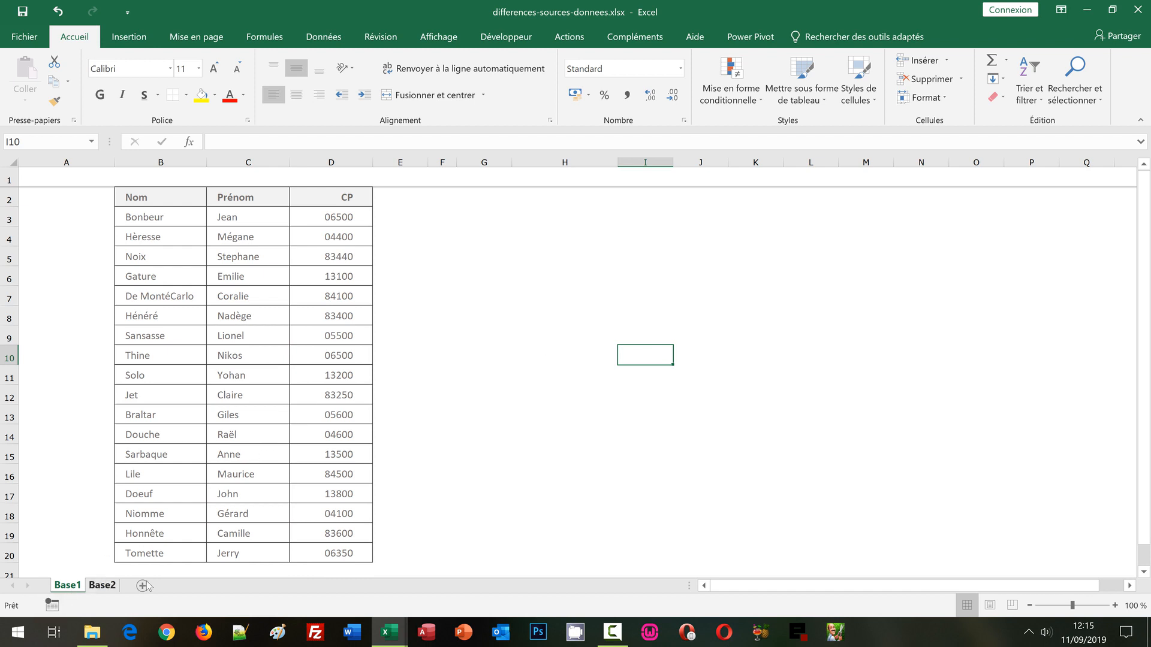
{"action": "left_click", "coordinate": [102, 586]}
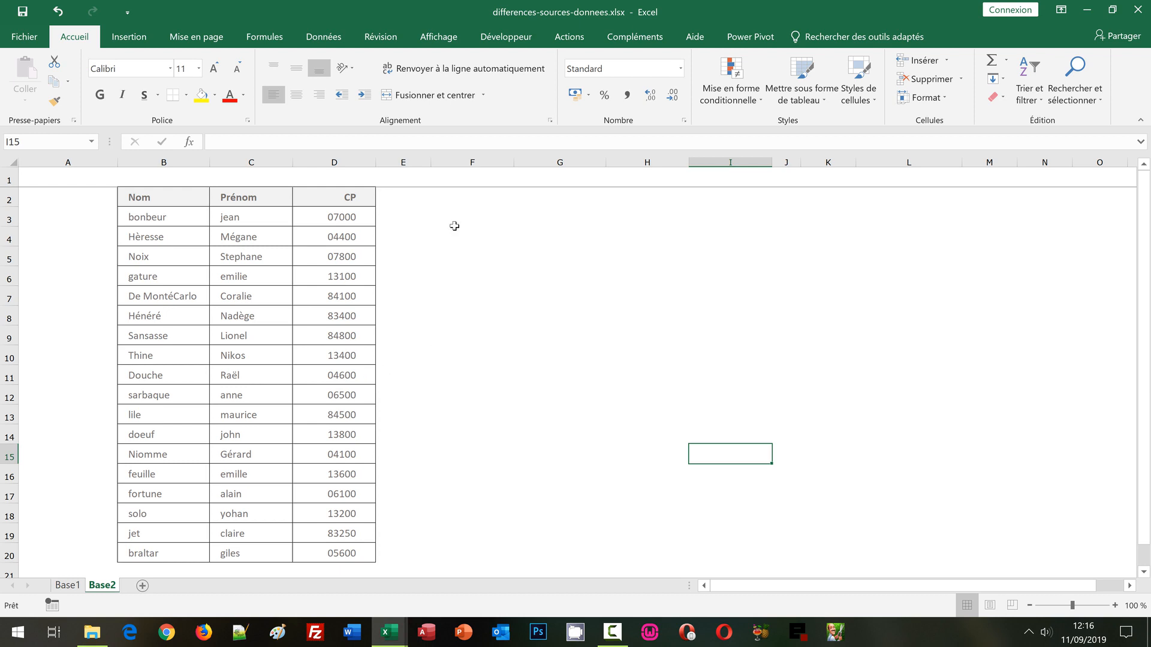
Review the workbook's named ranges and their cell references in the Name Manager.
{"action": "left_click", "coordinate": [266, 40]}
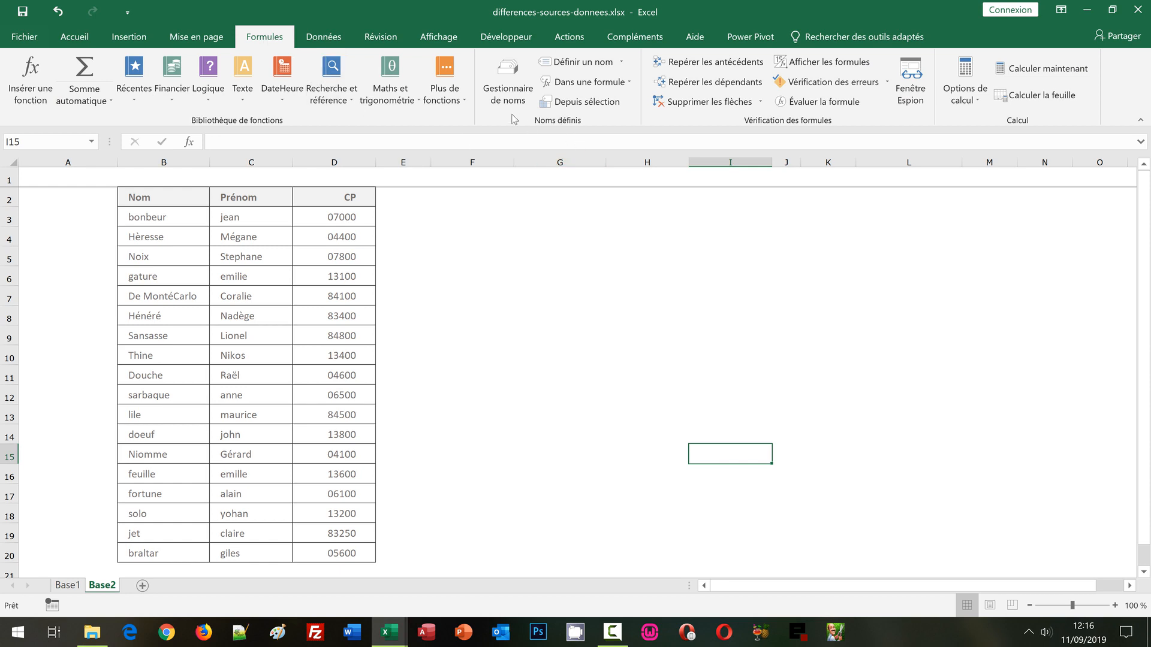
{"action": "left_click", "coordinate": [492, 73]}
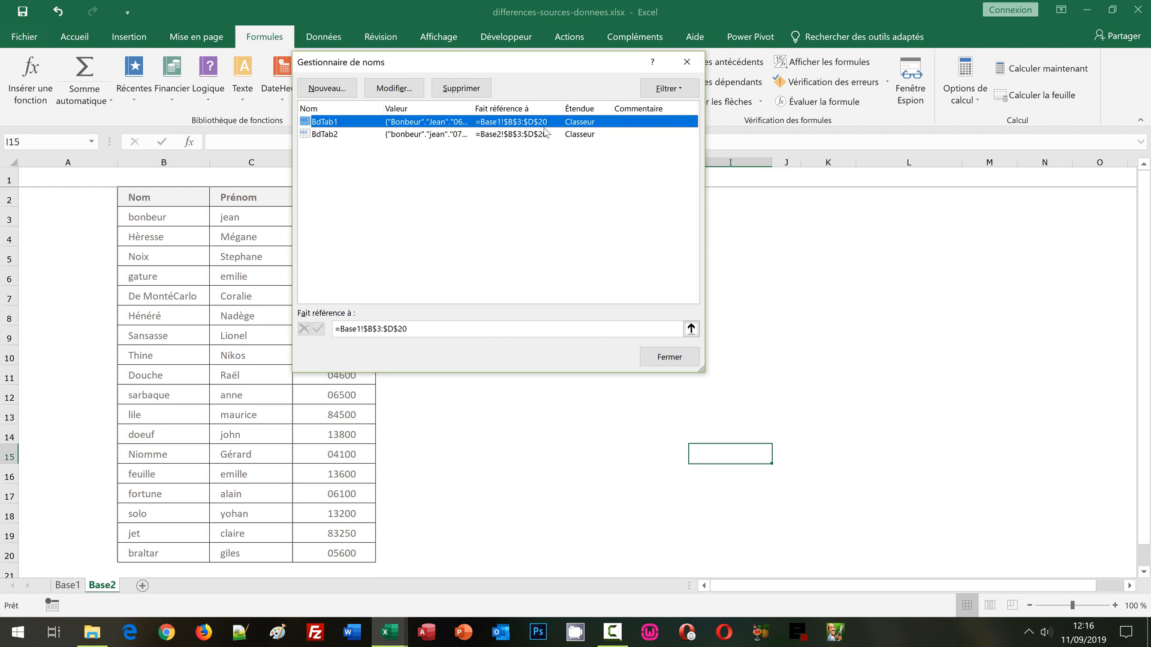
{"action": "left_click", "coordinate": [652, 363]}
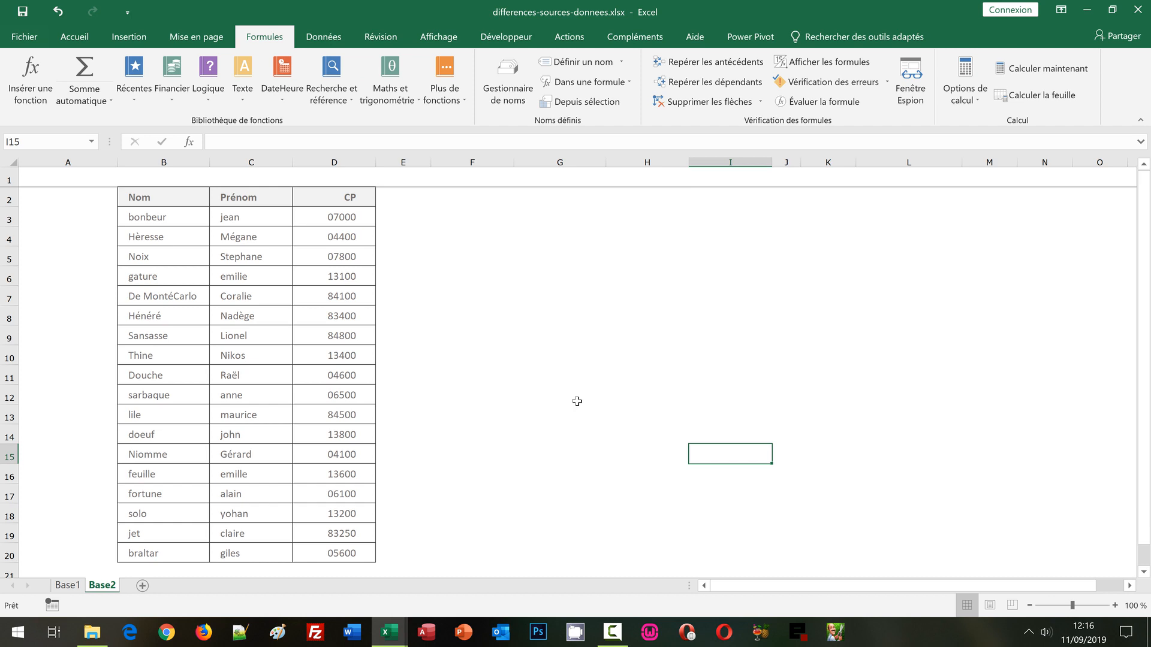
Compare the Nom column and the records of the Base1 table with those on the Base2 sheet.
{"action": "left_click", "coordinate": [535, 397]}
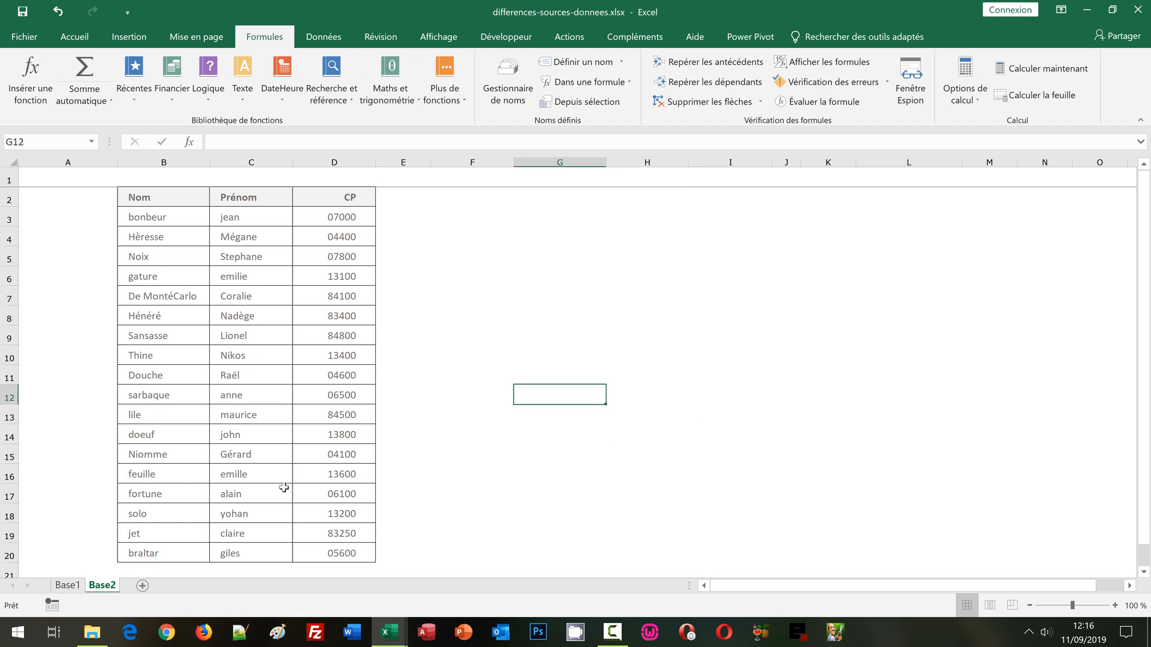
{"action": "left_click", "coordinate": [70, 588]}
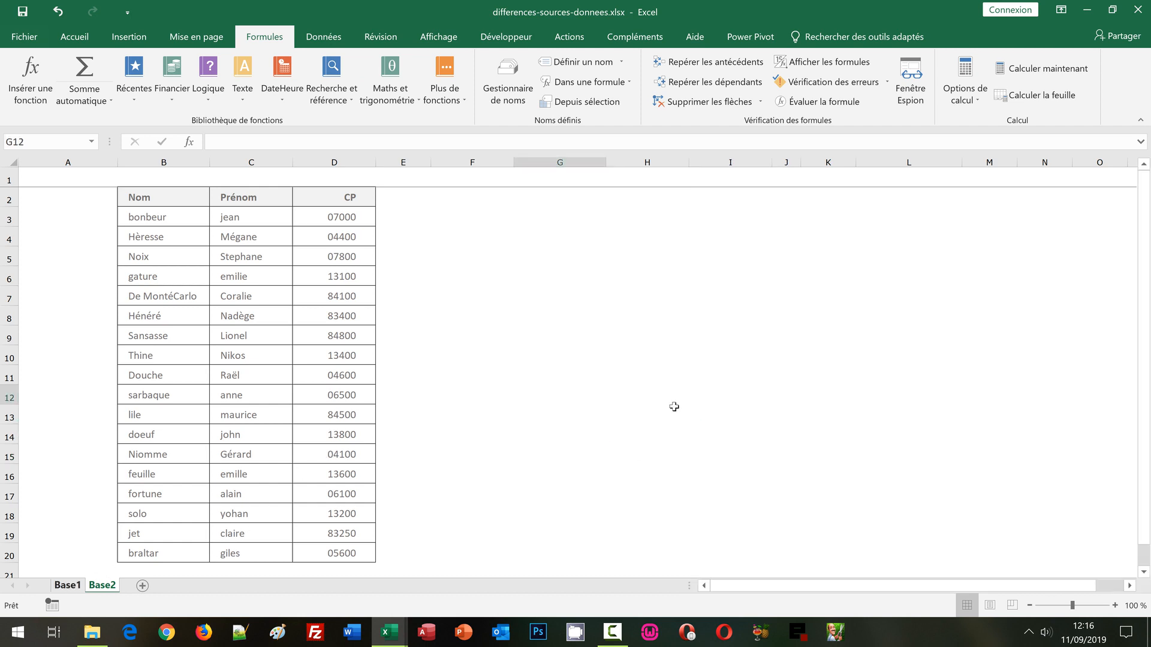
{"action": "left_click", "coordinate": [569, 302]}
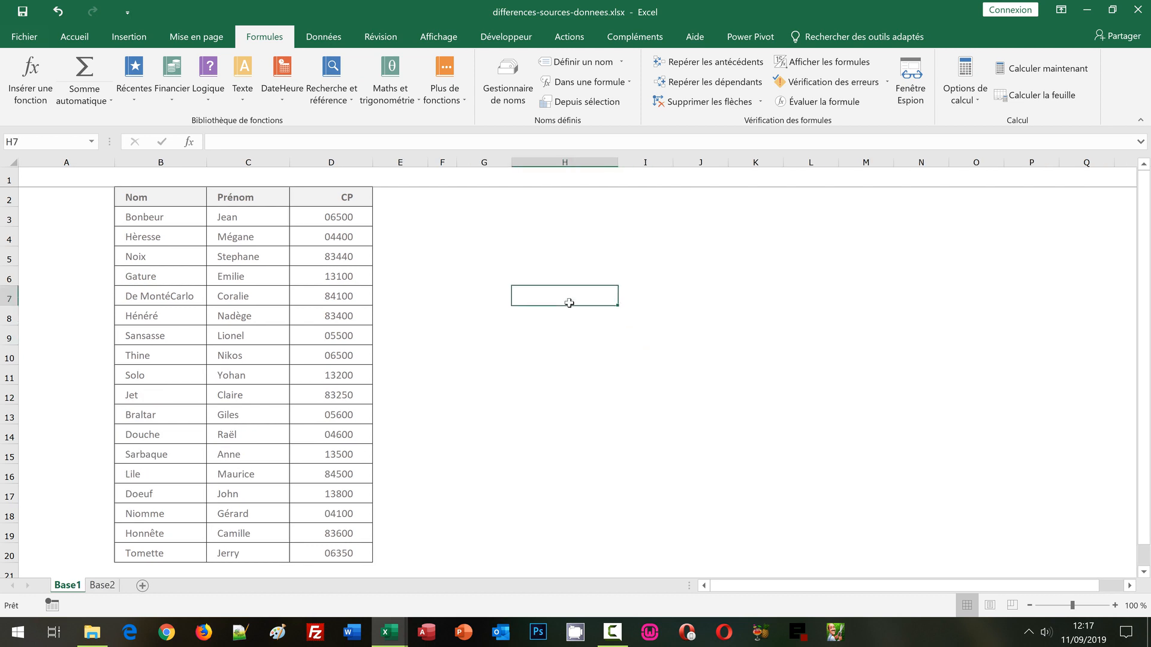
{"action": "left_click", "coordinate": [164, 214]}
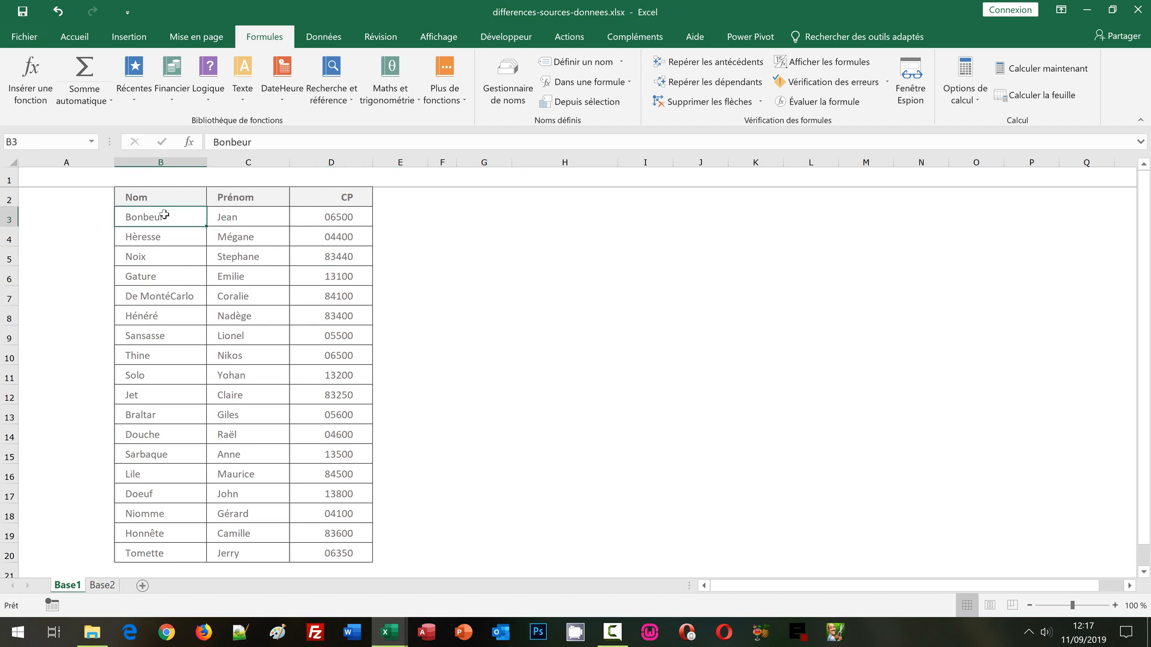
{"action": "left_click_drag", "start_coordinate": [164, 215], "coordinate": [155, 552]}
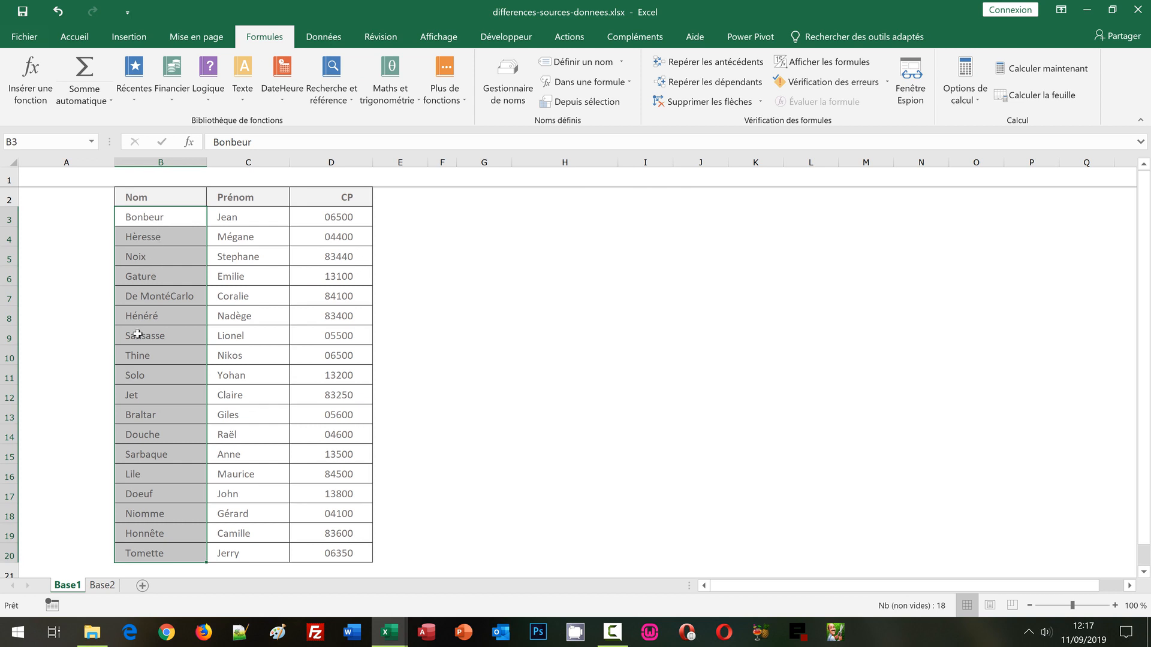
{"action": "left_click", "coordinate": [100, 585]}
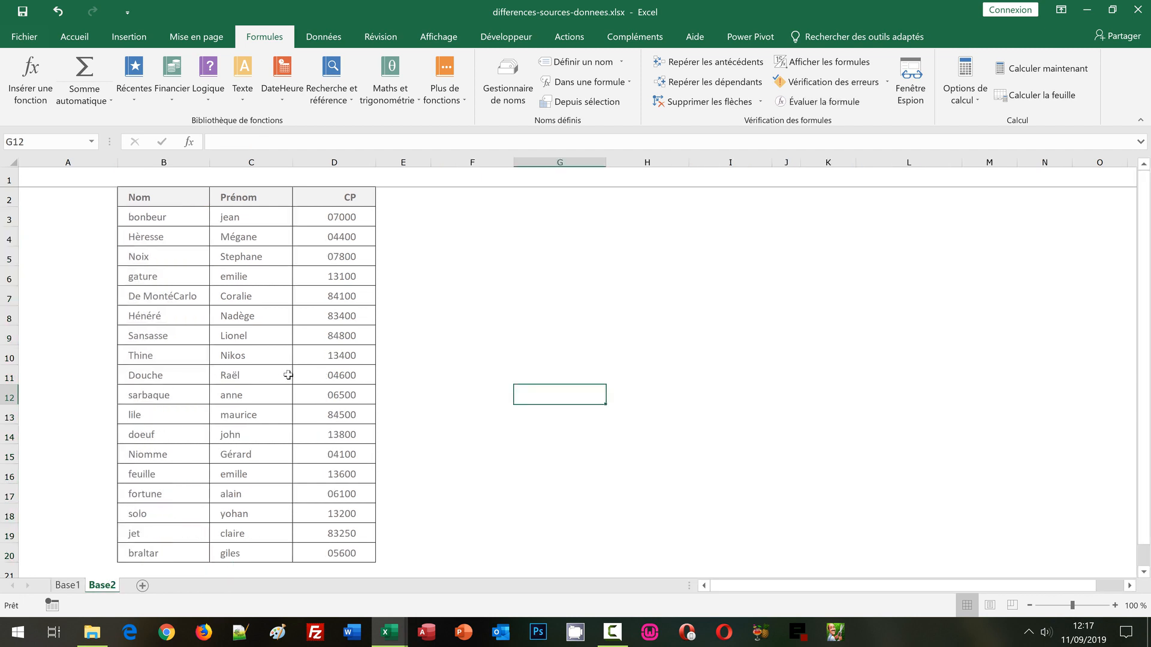
{"action": "left_click", "coordinate": [75, 587]}
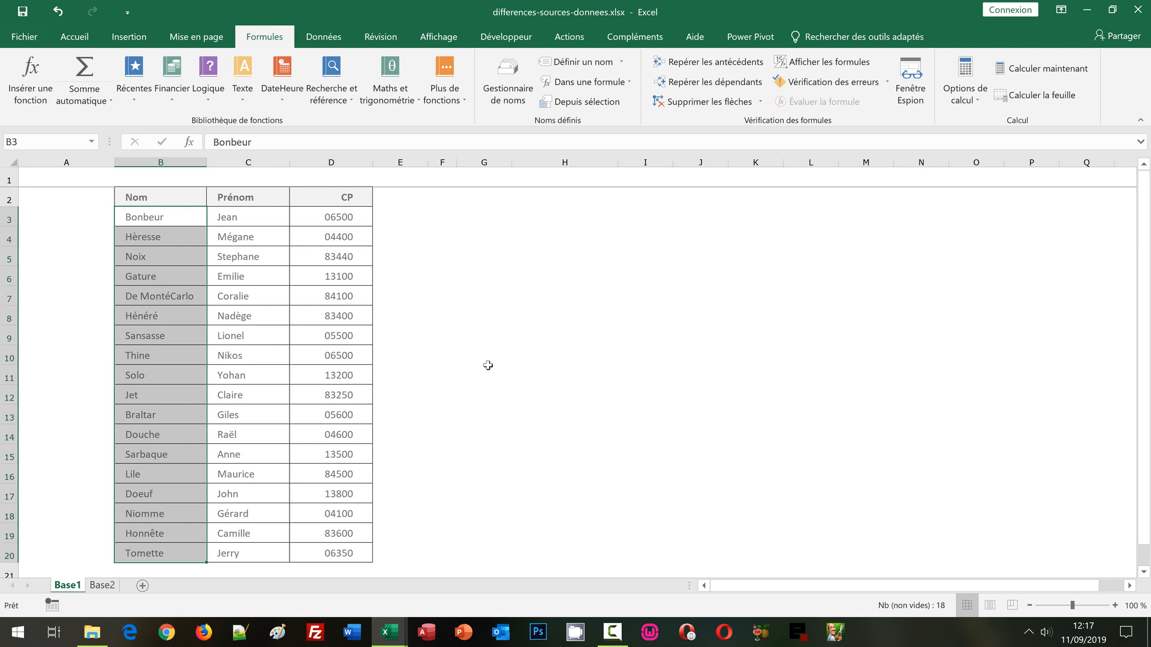
{"action": "left_click", "coordinate": [492, 341]}
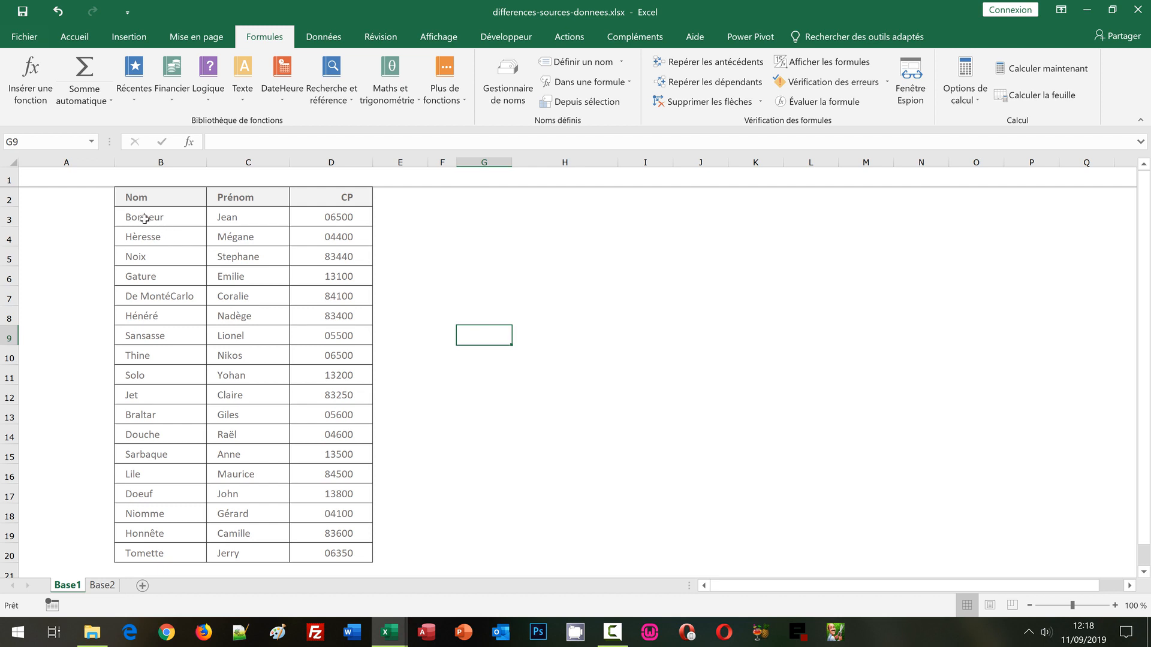
Create a formula-based conditional formatting rule for the Base1 data range B3:D20.
{"action": "left_click_drag", "start_coordinate": [144, 219], "coordinate": [334, 551]}
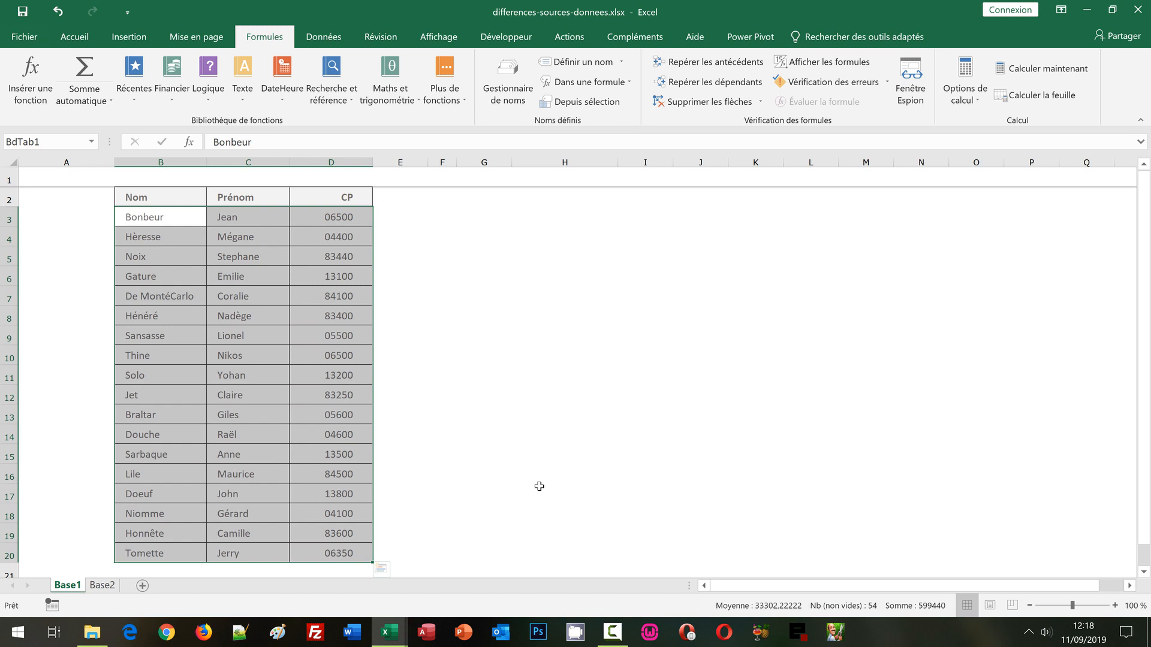
{"action": "left_click", "coordinate": [78, 42]}
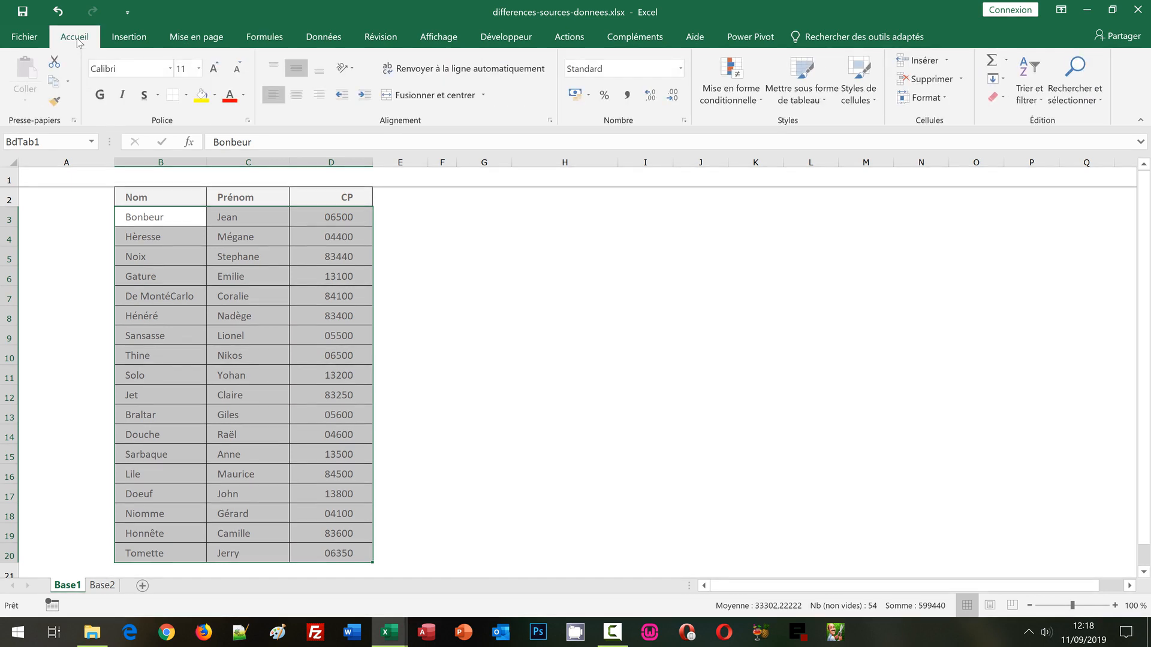
{"action": "left_click", "coordinate": [723, 100]}
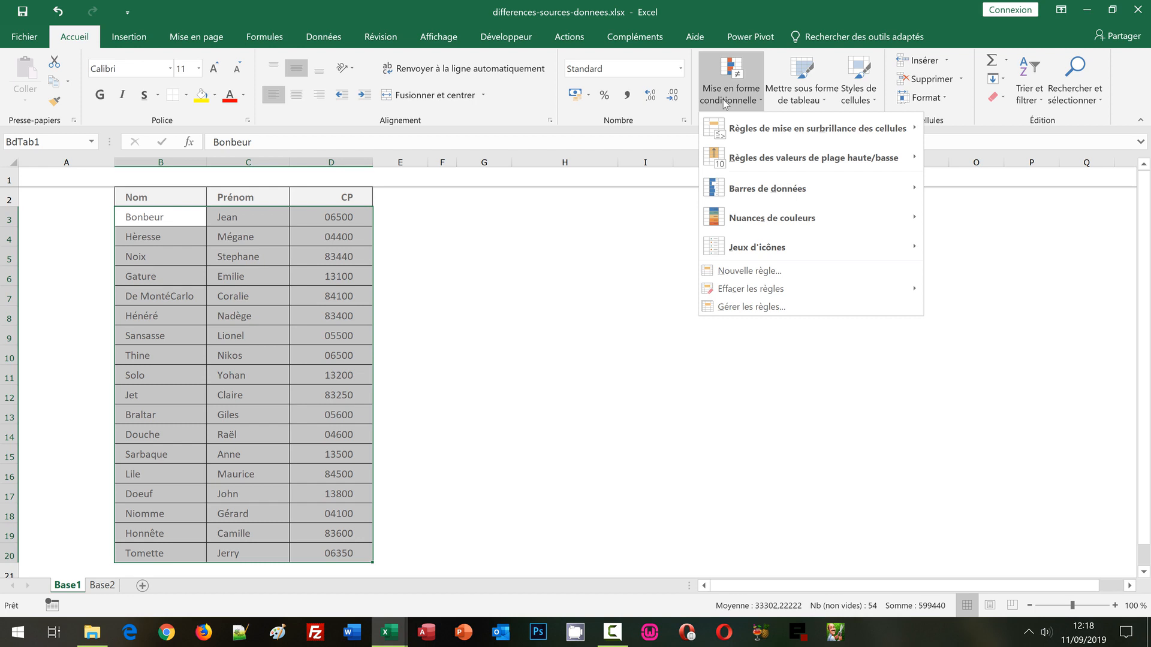
{"action": "left_click", "coordinate": [743, 272]}
{"action": "left_click_drag", "start_coordinate": [485, 144], "coordinate": [425, 112]}
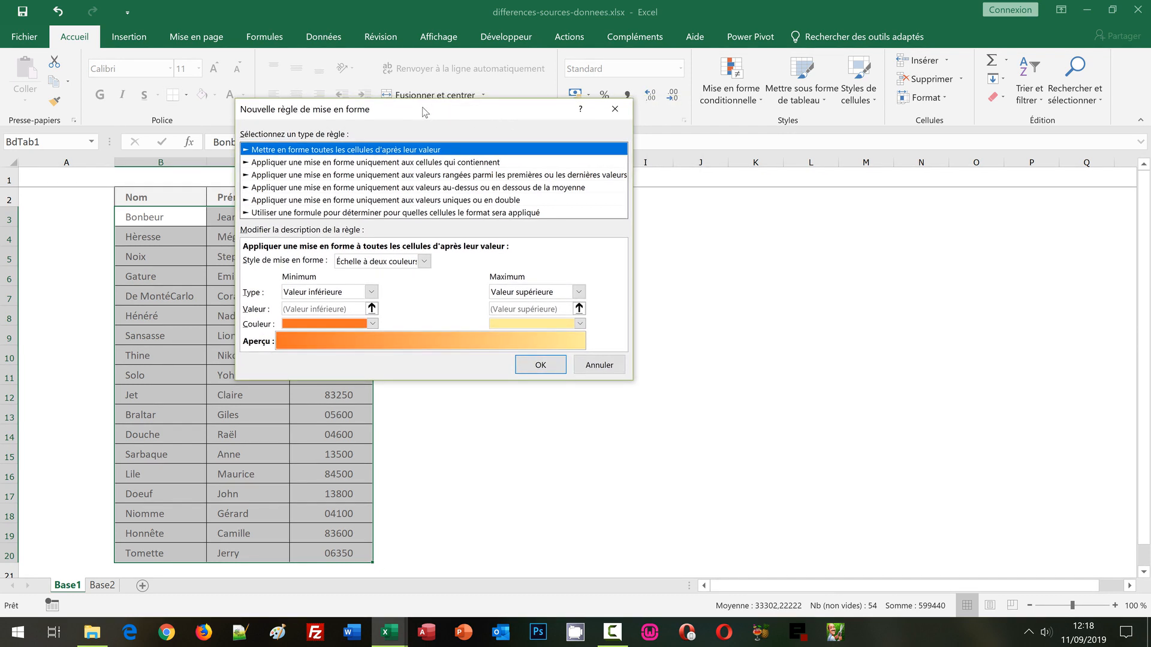
{"action": "left_click", "coordinate": [313, 212]}
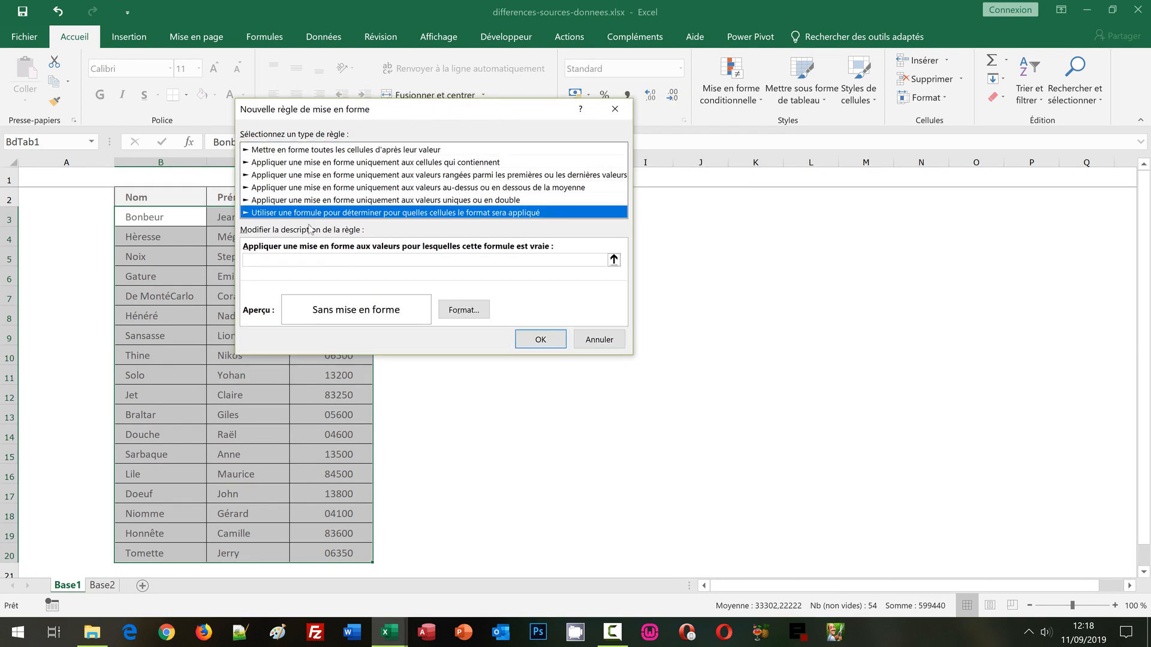
Begin the rule's formula with =Index(BdTab2;Equiv($B3; keeping only the column of the lookup cell absolute.
{"action": "left_click", "coordinate": [261, 262]}
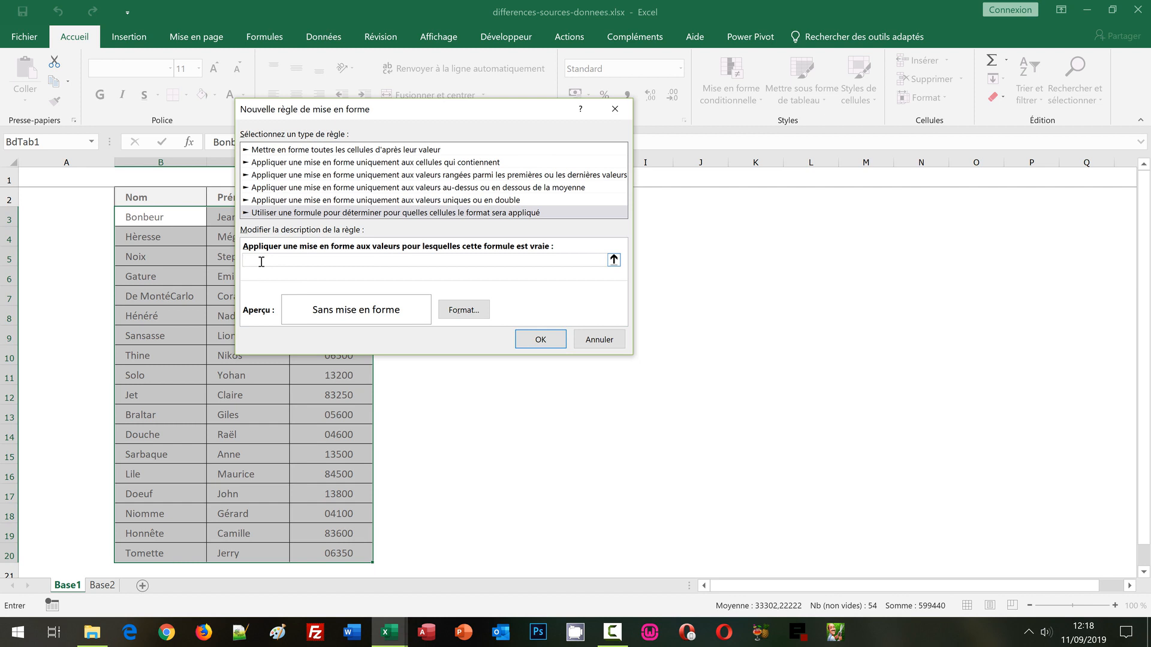
{"action": "type", "text": "=Index("}
{"action": "type", "text": "BdTab2;"}
{"action": "type", "text": "Equiv("}
{"action": "left_click", "coordinate": [144, 217]}
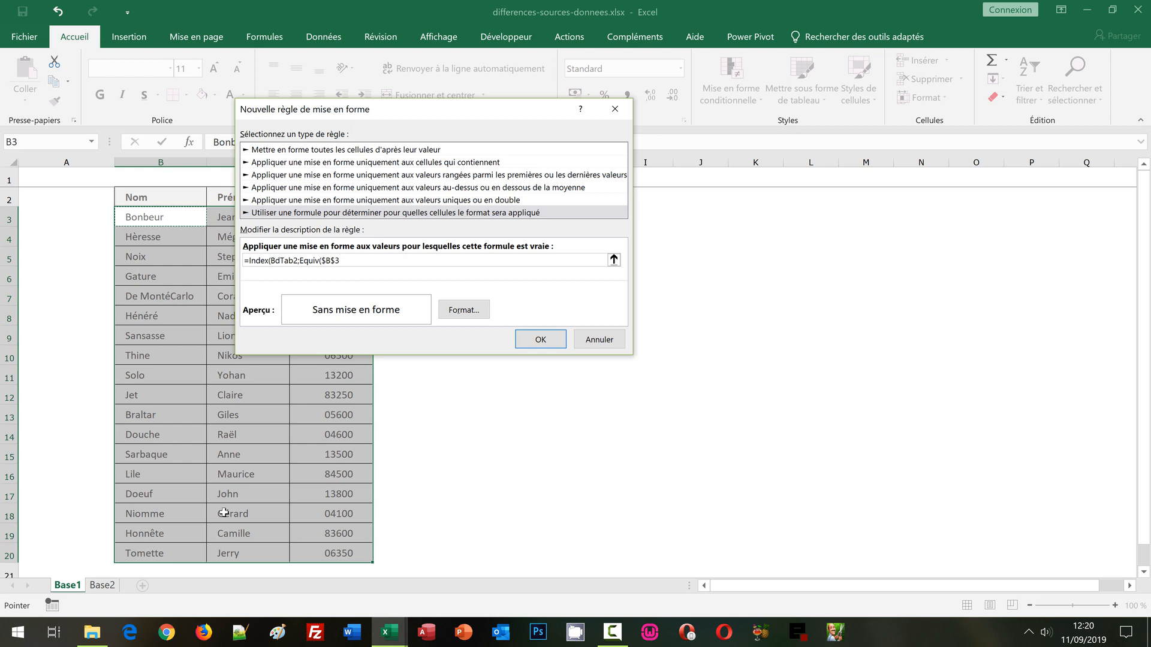
{"action": "key", "text": "F4"}
{"action": "key", "text": "F4"}
{"action": "type", "text": ";"}
Add the range Base2!$B$3:$B$20 as the Equiv lookup array, with 0 for an exact match.
{"action": "left_click", "coordinate": [102, 586]}
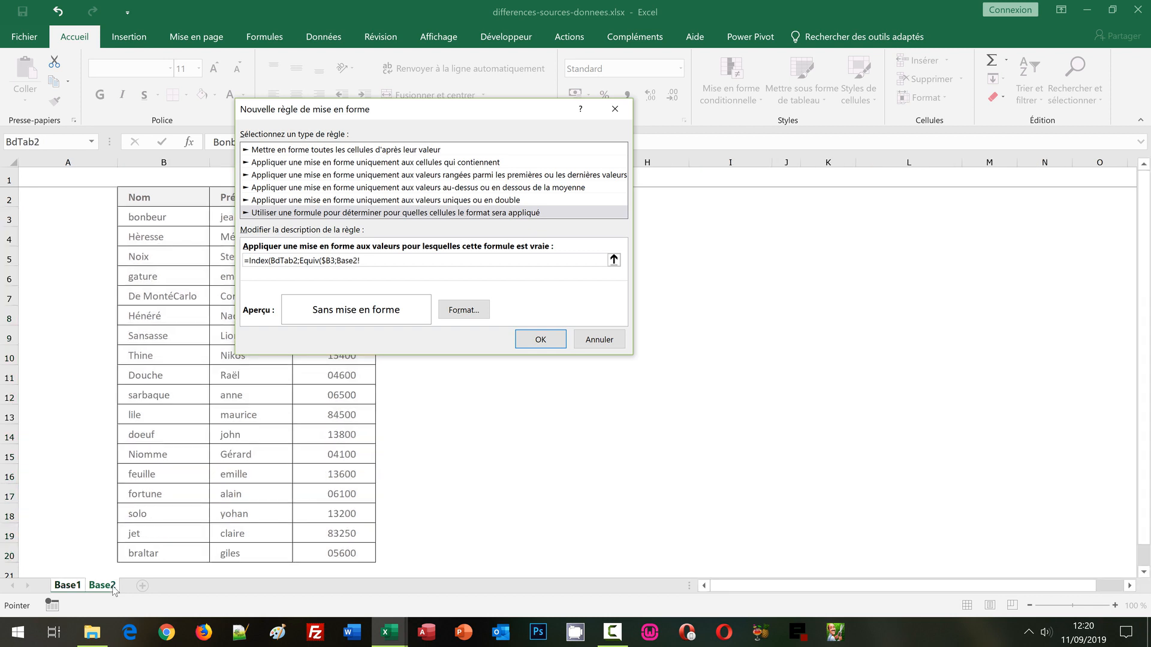
{"action": "left_click", "coordinate": [162, 216]}
{"action": "left_click_drag", "start_coordinate": [162, 217], "coordinate": [145, 412]}
{"action": "left_click_drag", "start_coordinate": [152, 550], "coordinate": [149, 552]}
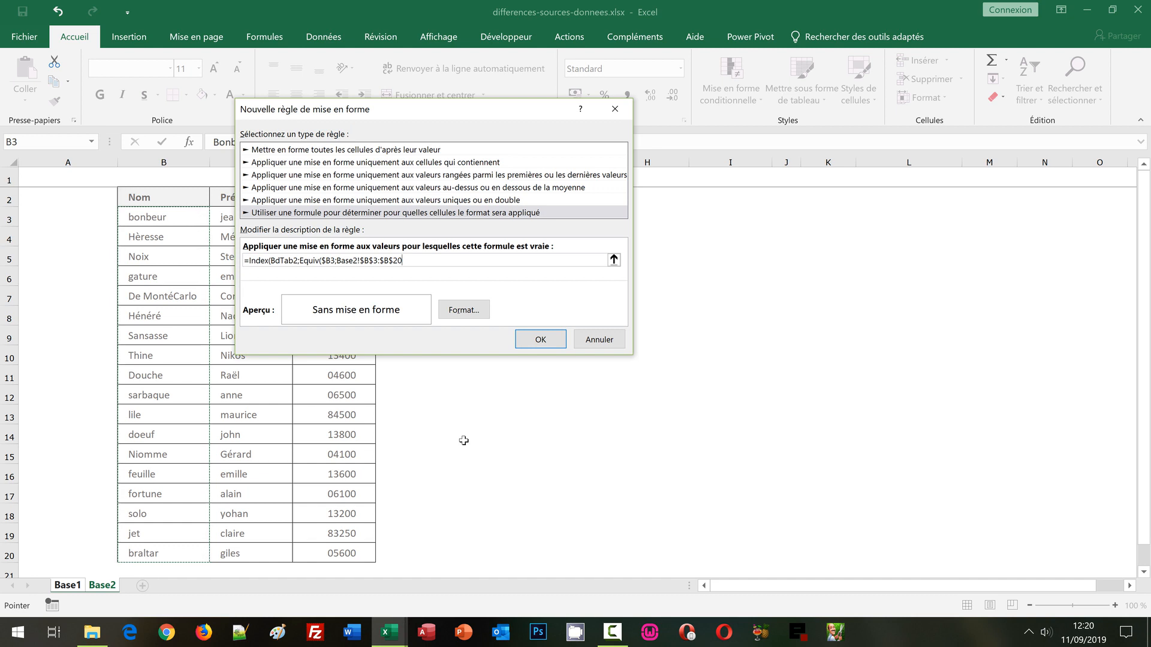
{"action": "type", "text": ";0"}
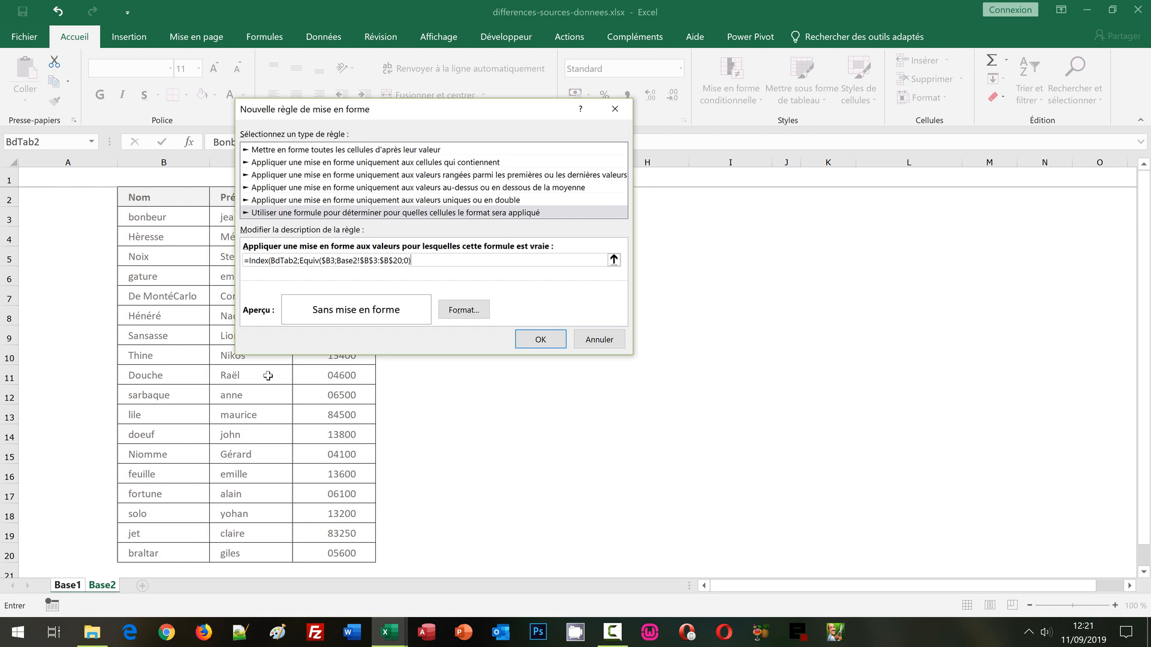
Complete the Index formula with Colonne()-1 as the column number and the comparison <>B3.
{"action": "type", "text": ";"}
{"action": "type", "text": "Colonne()"}
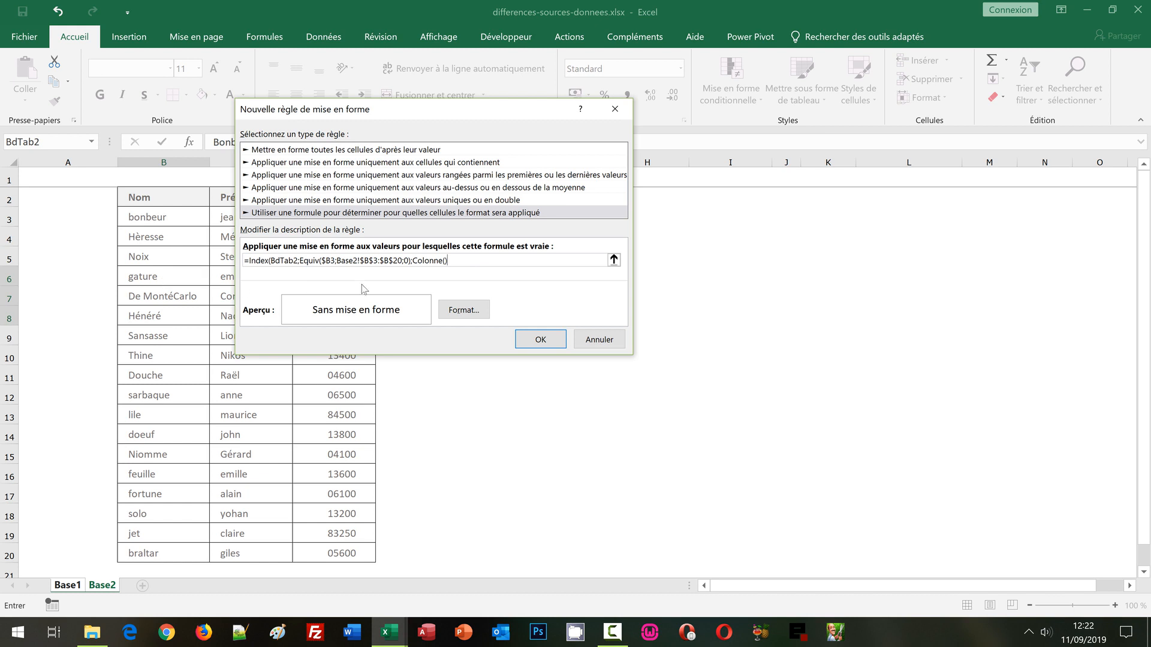
{"action": "type", "text": "-1"}
{"action": "type", "text": "<>B3"}
Give the rule a dark red fill and a very light grey font colour, and apply it to the Base1 table.
{"action": "left_click", "coordinate": [473, 312]}
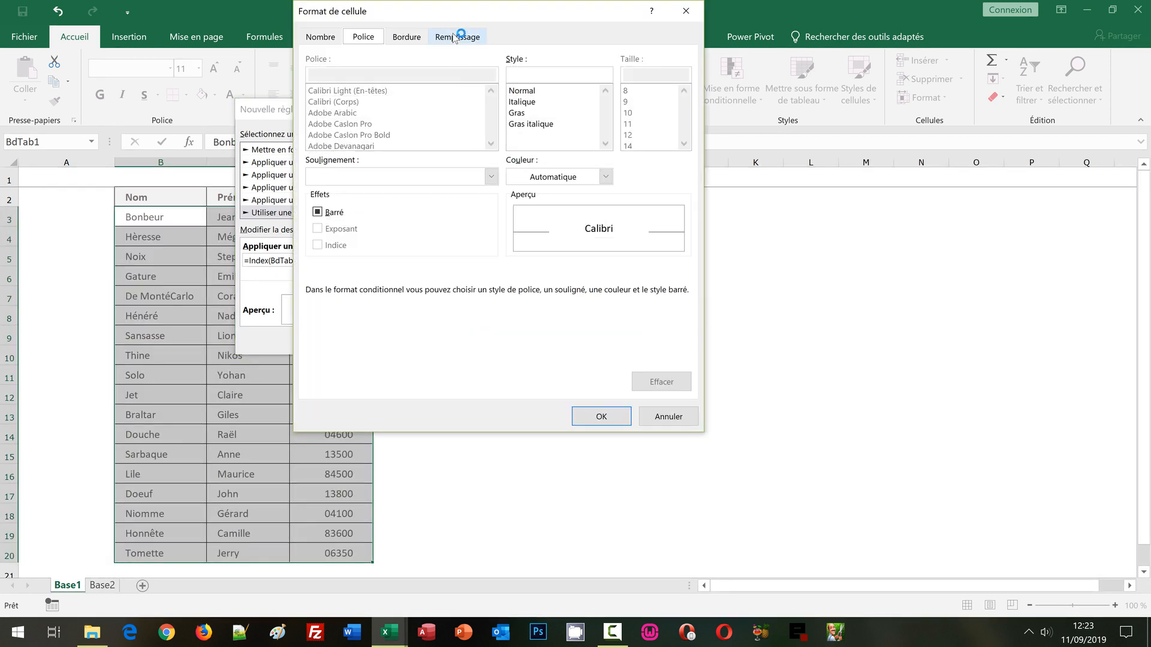
{"action": "left_click", "coordinate": [455, 37]}
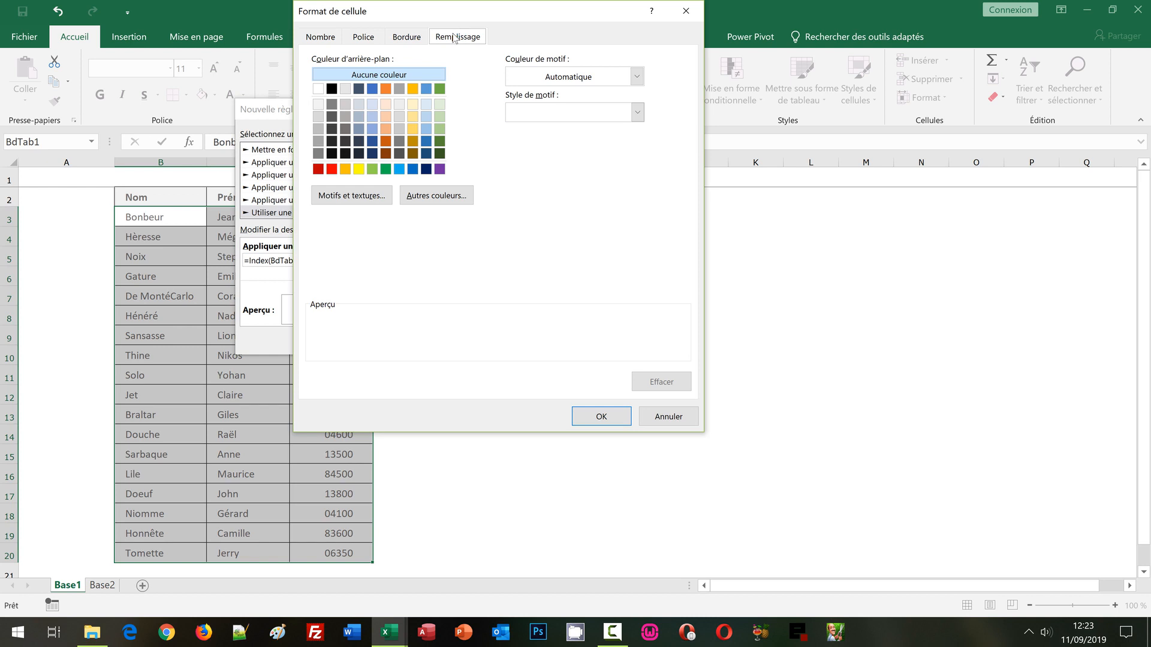
{"action": "left_click", "coordinate": [318, 169]}
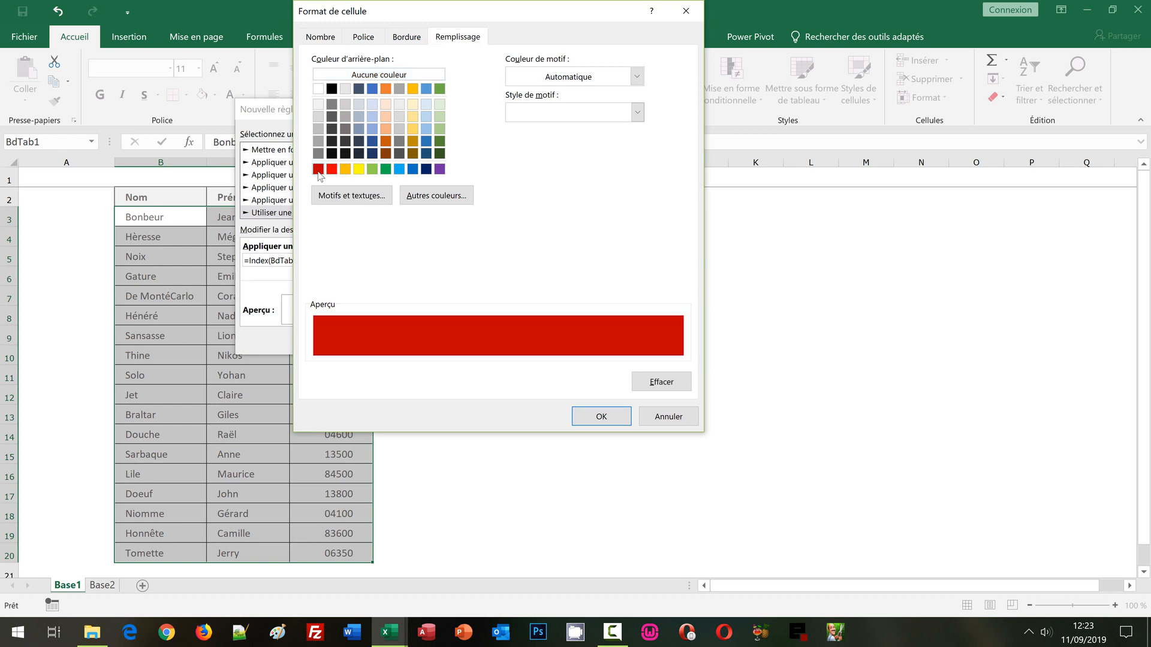
{"action": "left_click", "coordinate": [362, 36]}
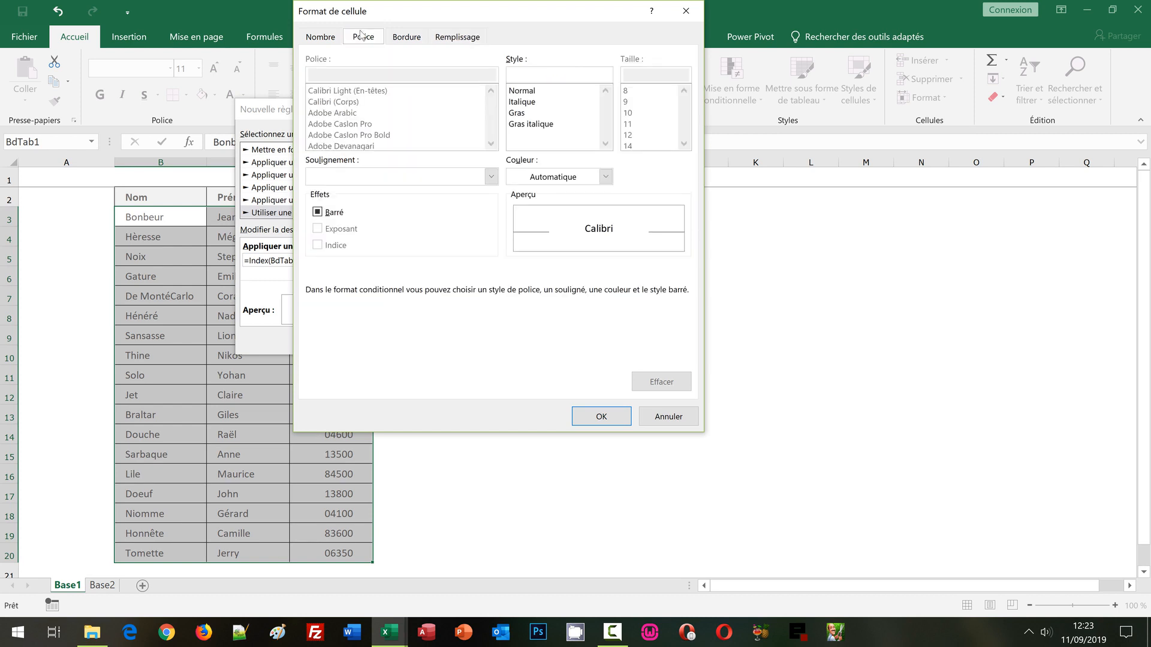
{"action": "left_click", "coordinate": [546, 179]}
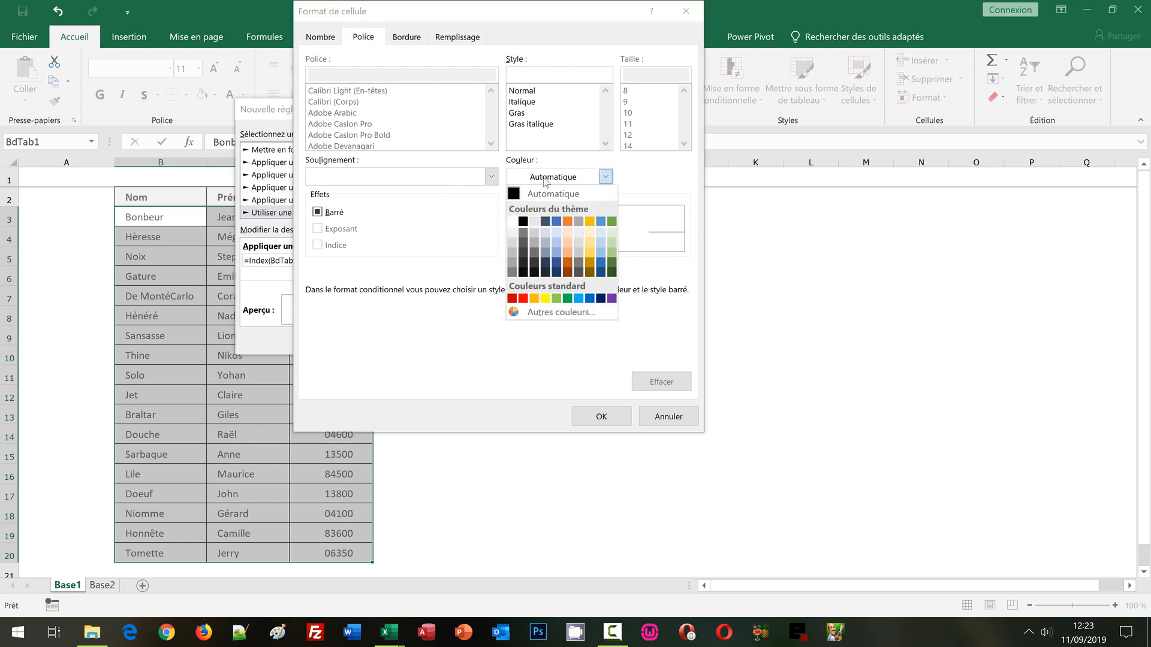
{"action": "left_click", "coordinate": [513, 234]}
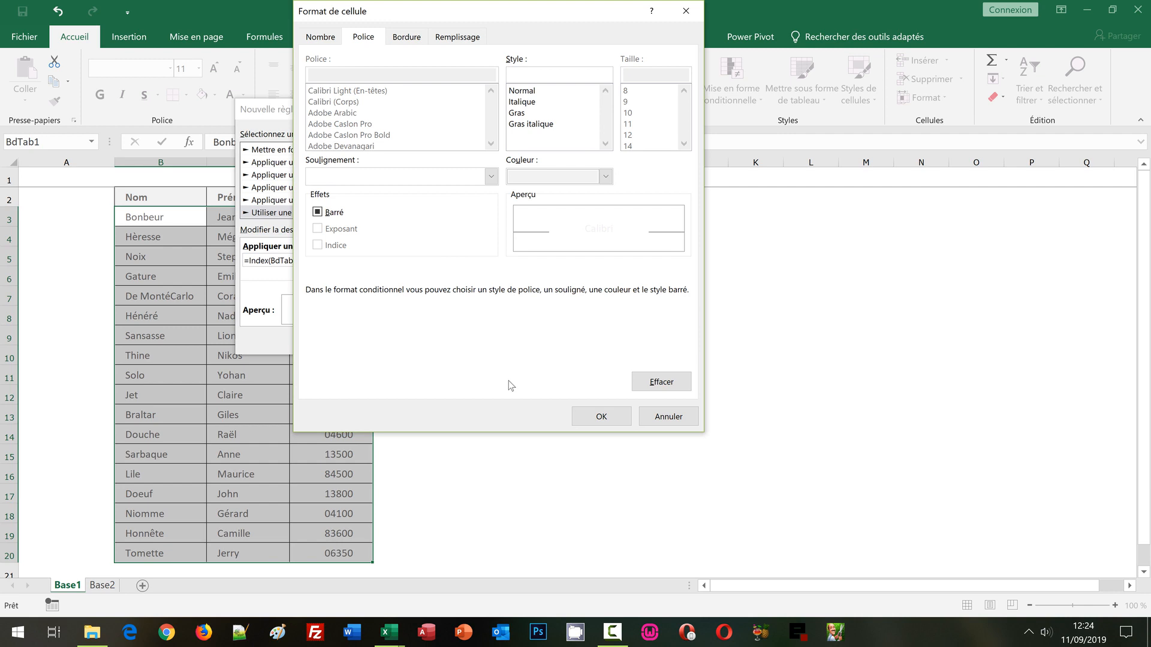
{"action": "left_click", "coordinate": [602, 416]}
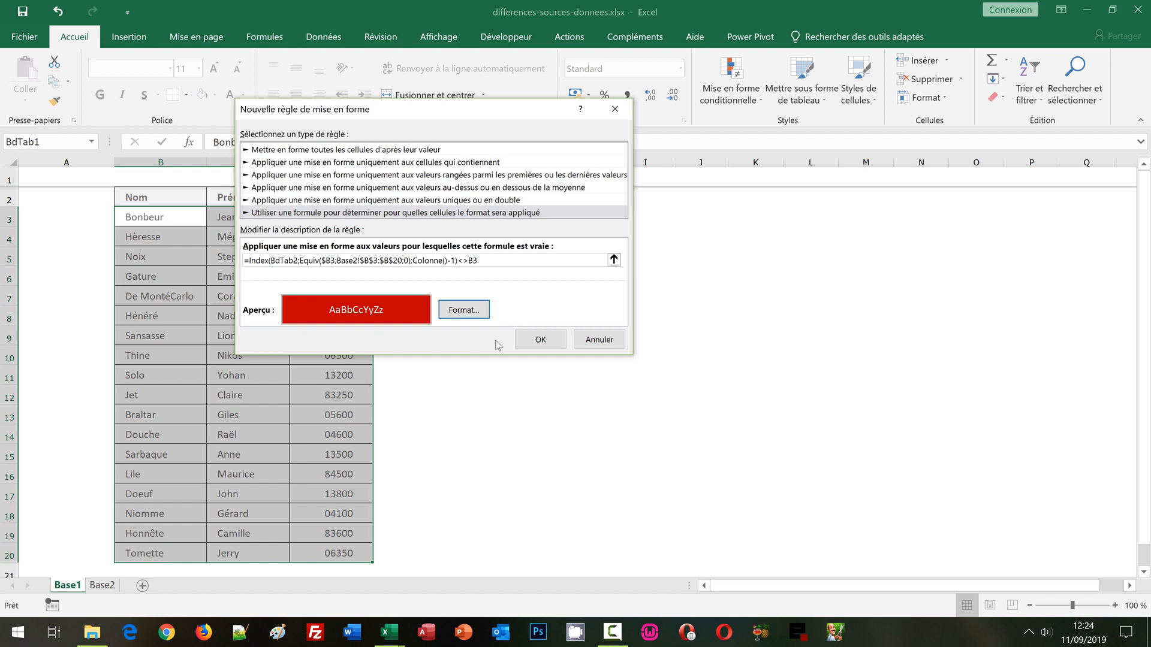
{"action": "left_click", "coordinate": [540, 340]}
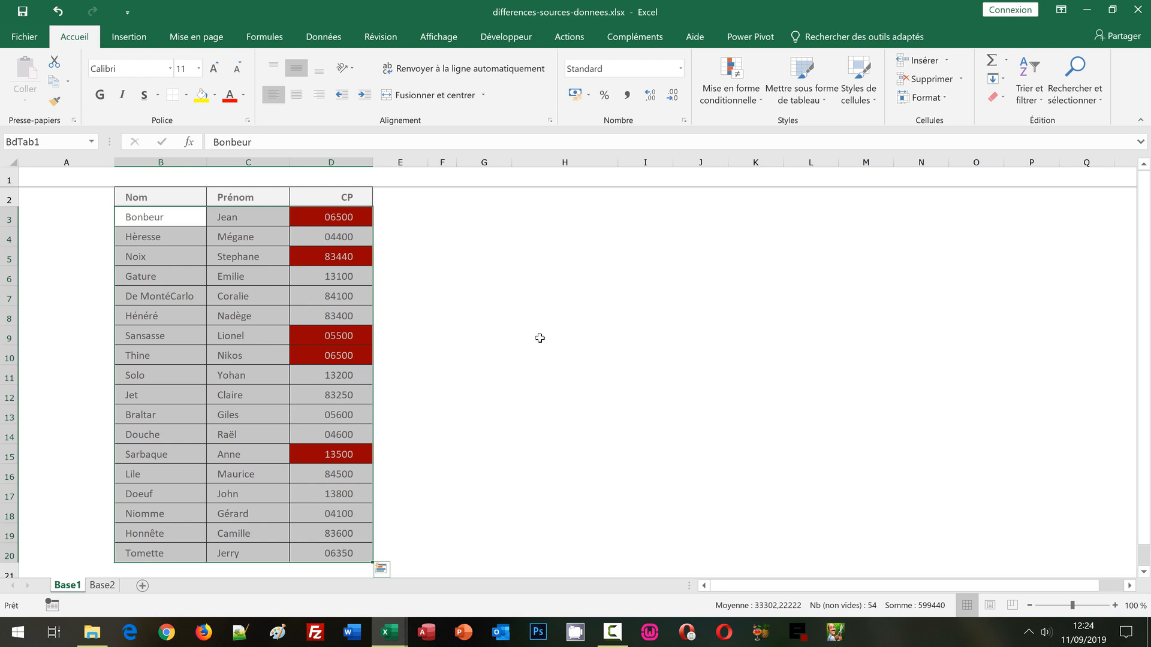
{"action": "left_click", "coordinate": [541, 338]}
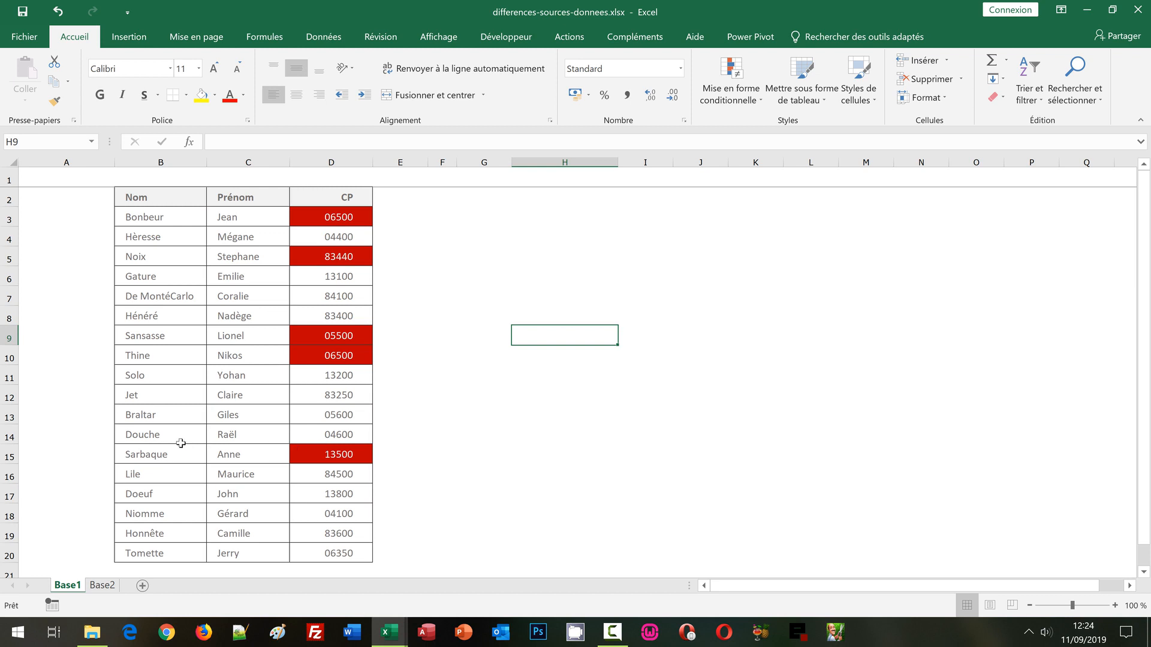
Compare the highlighted postal code in row 15 of Base1 with the same person's record in row 12 of Base2.
{"action": "left_click", "coordinate": [8, 457]}
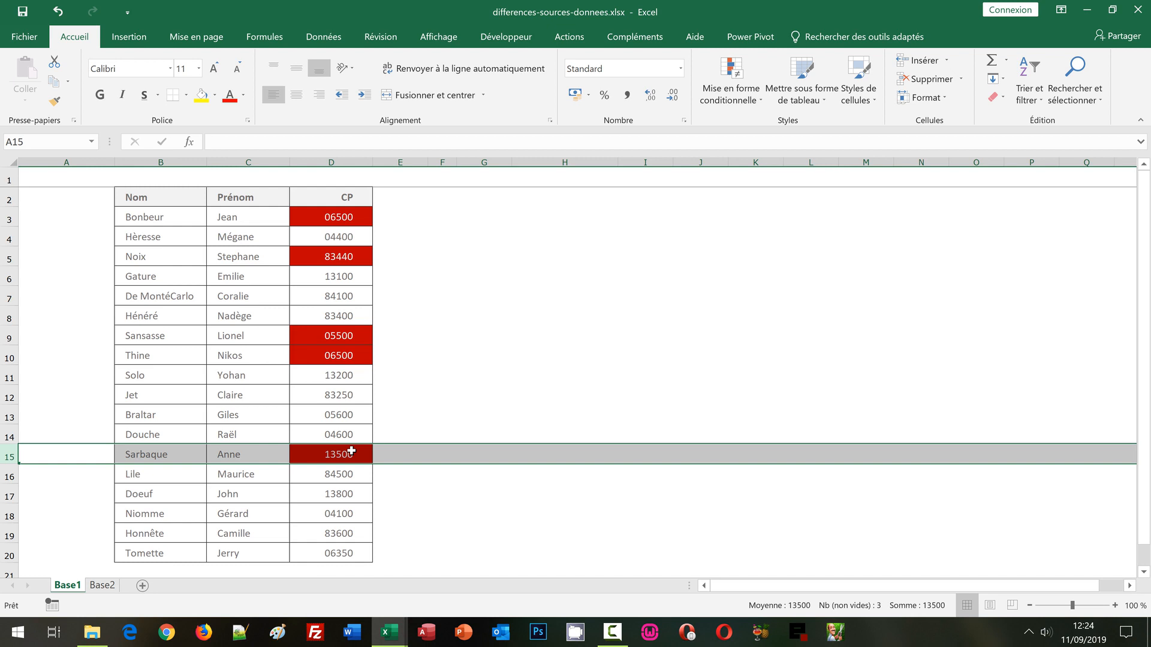
{"action": "left_click", "coordinate": [355, 455]}
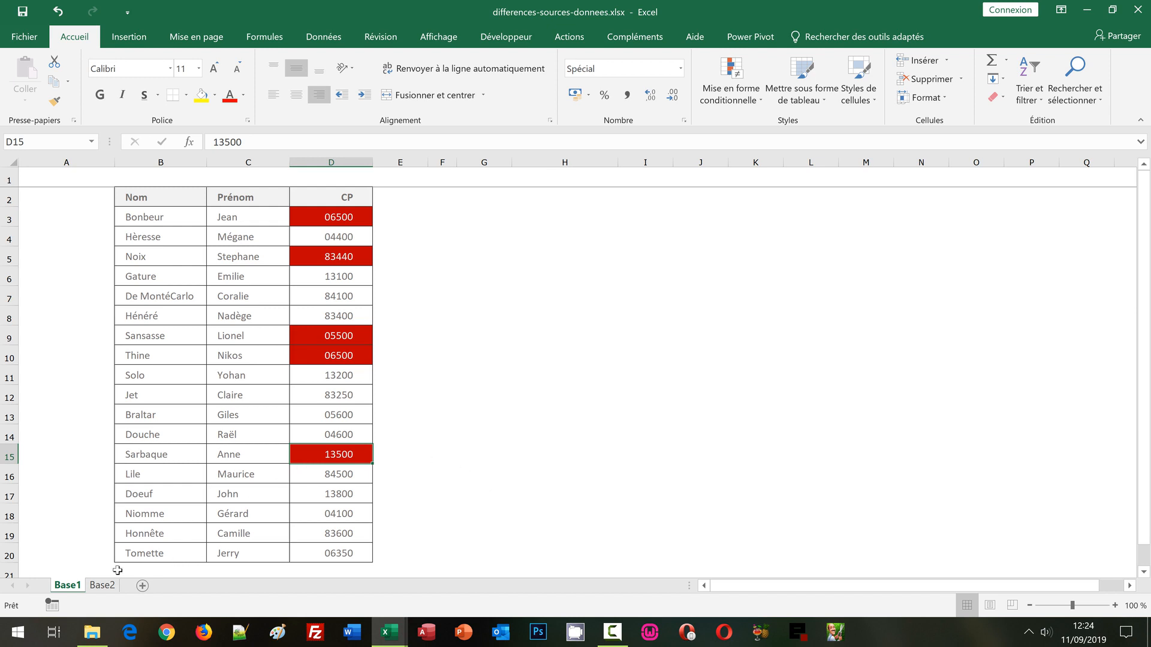
{"action": "left_click", "coordinate": [103, 586]}
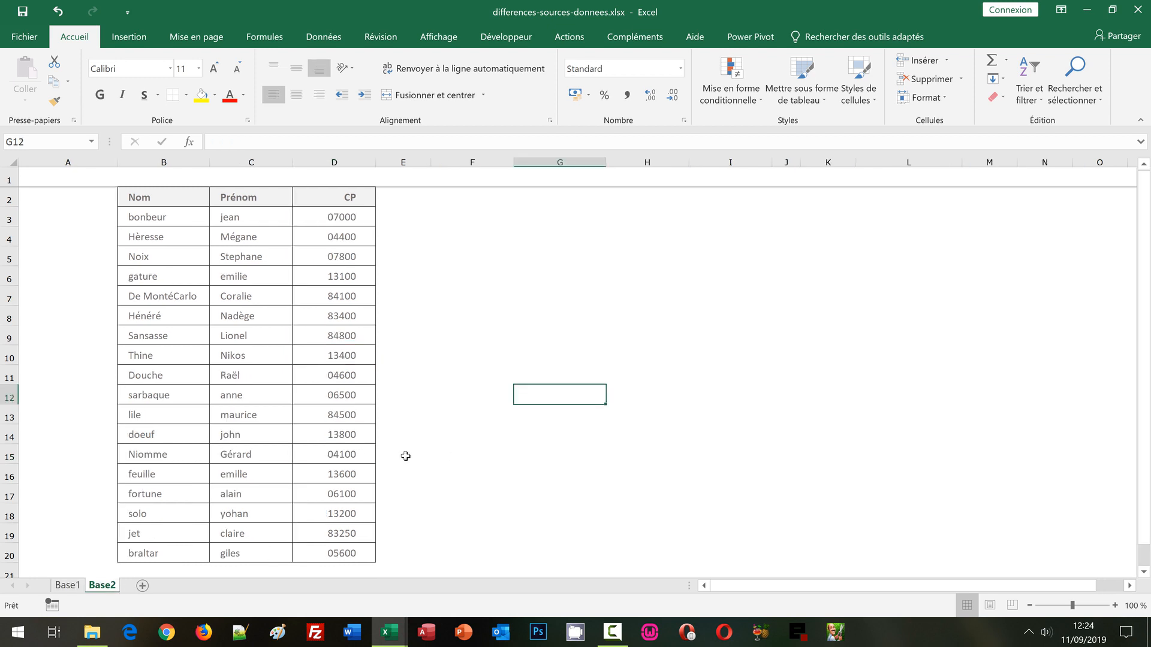
{"action": "left_click", "coordinate": [154, 392]}
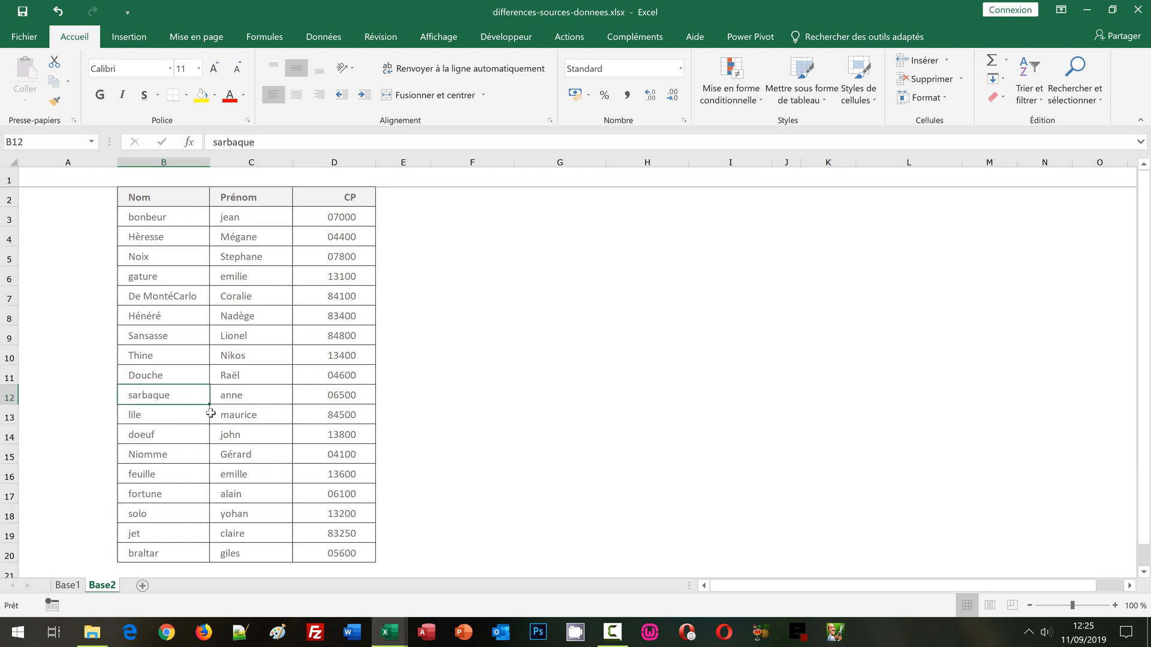
{"action": "left_click", "coordinate": [246, 394]}
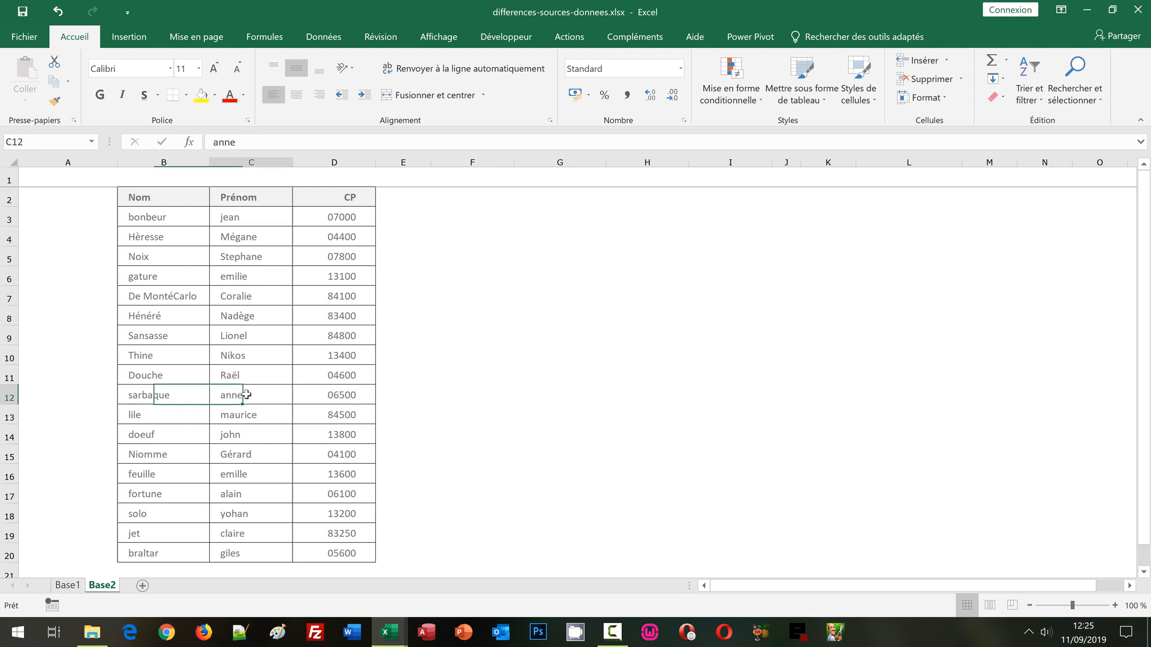
{"action": "left_click", "coordinate": [347, 394]}
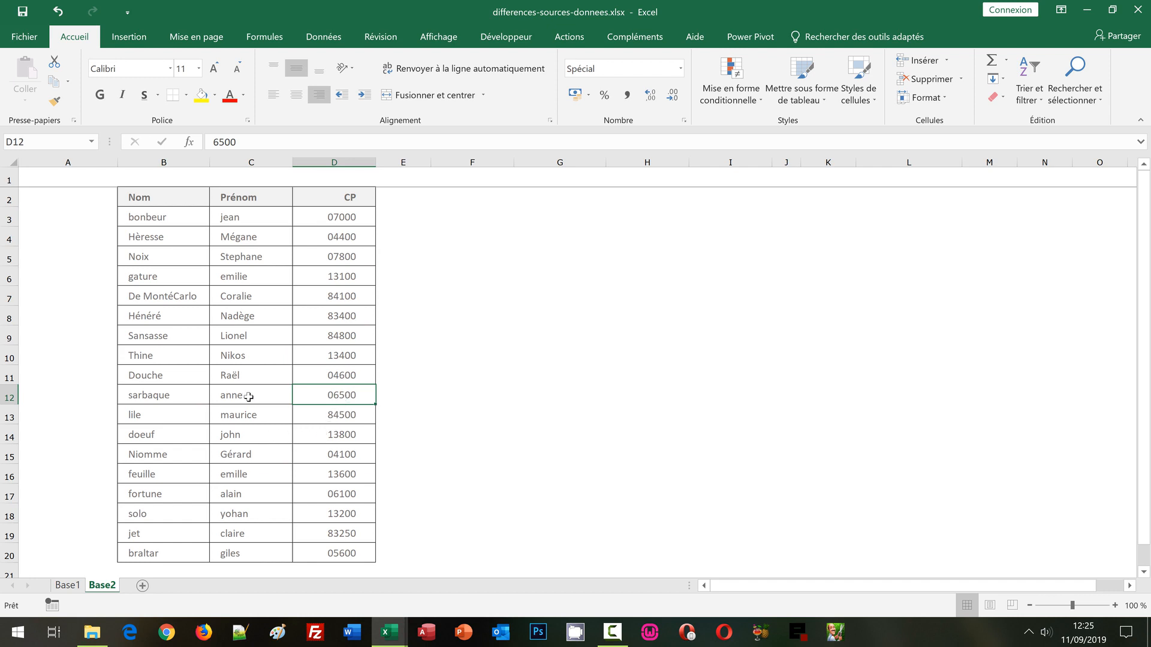
Replace the first name in cell C11 of Base2 with its spelling without the diaeresis, and check the highlighting in Base1.
{"action": "left_click", "coordinate": [243, 374]}
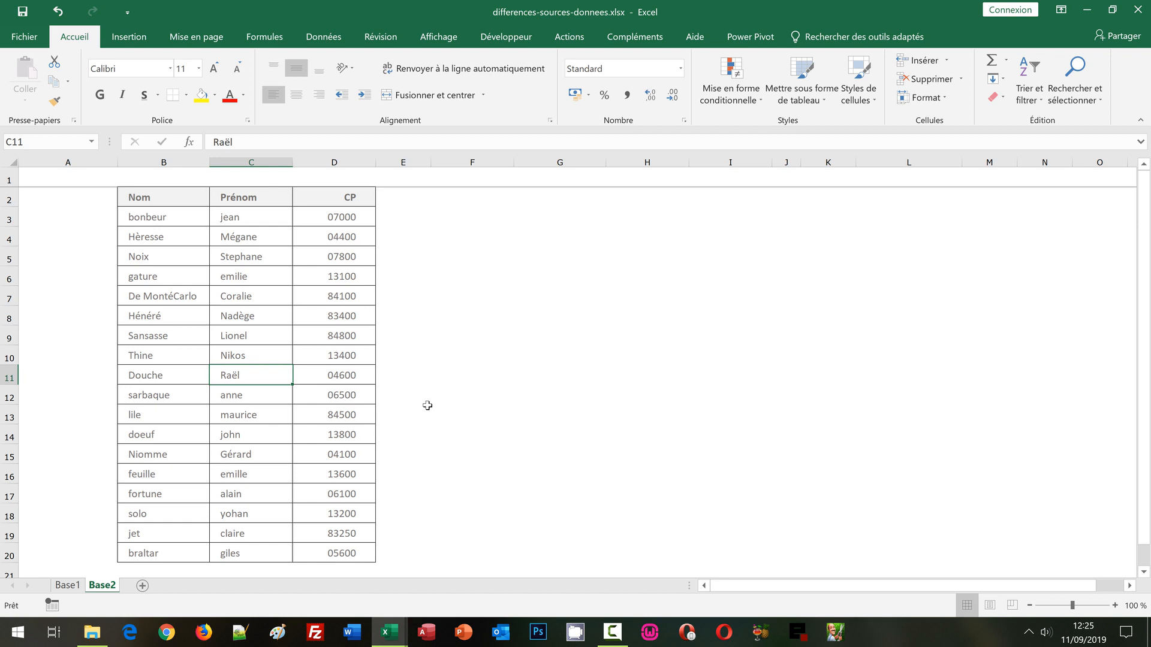
{"action": "type", "text": "Rael"}
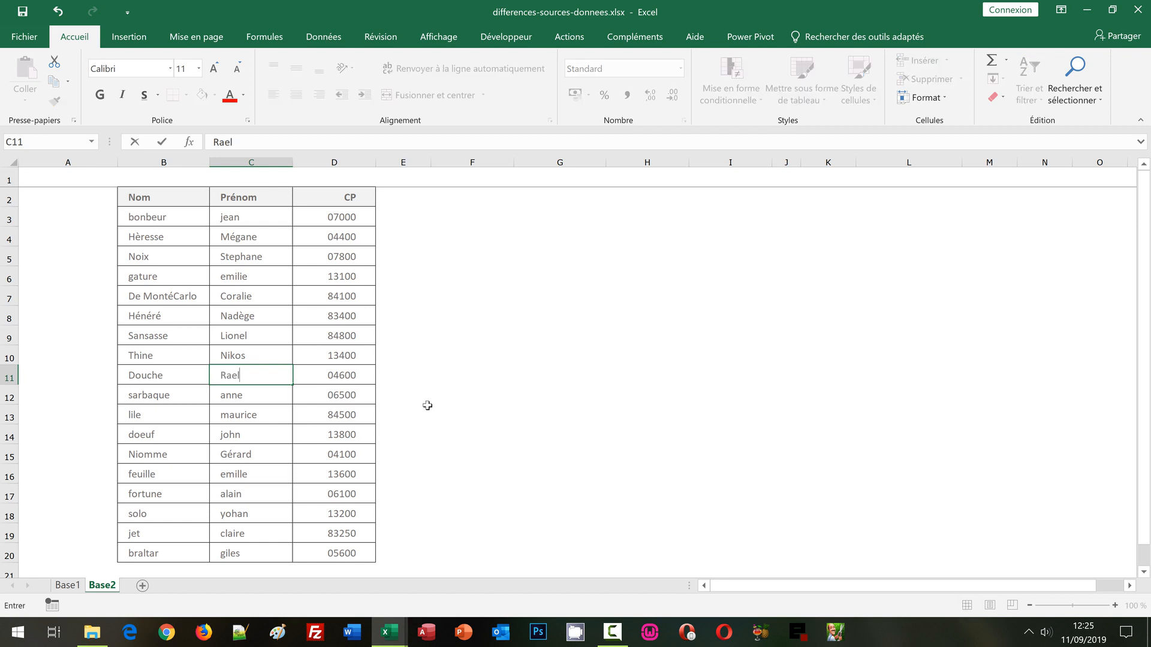
{"action": "key", "text": "Return"}
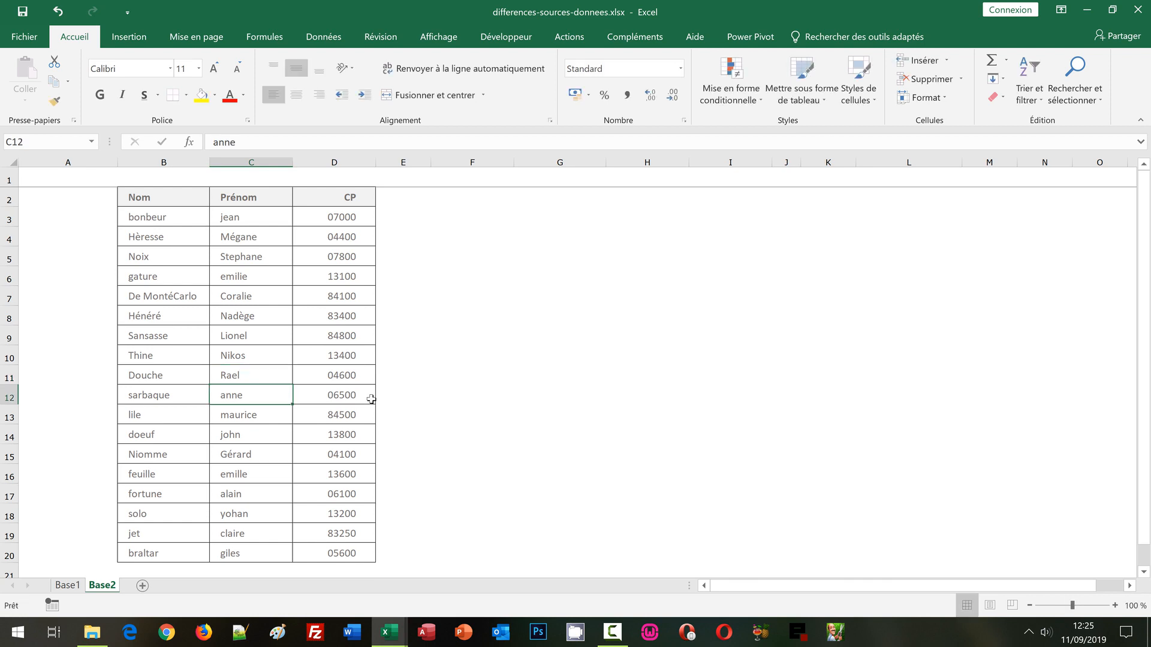
{"action": "left_click", "coordinate": [68, 585]}
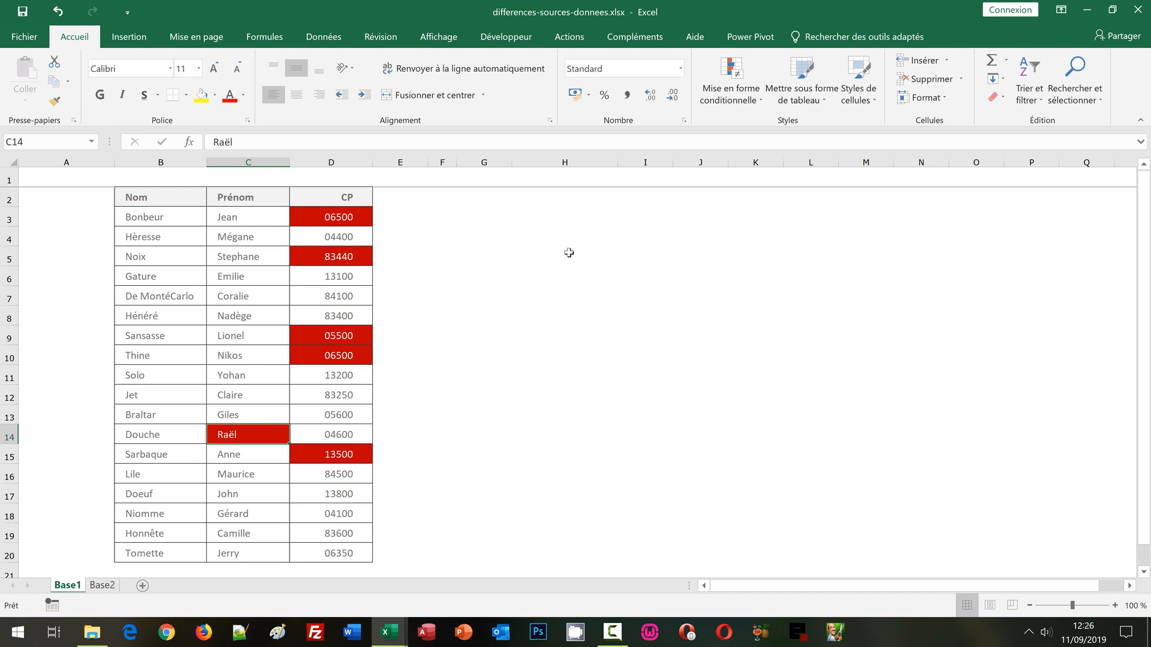
Copy the full formula from the Base1 table's existing conditional formatting rule, leaving the rule as it is.
{"action": "left_click", "coordinate": [153, 218]}
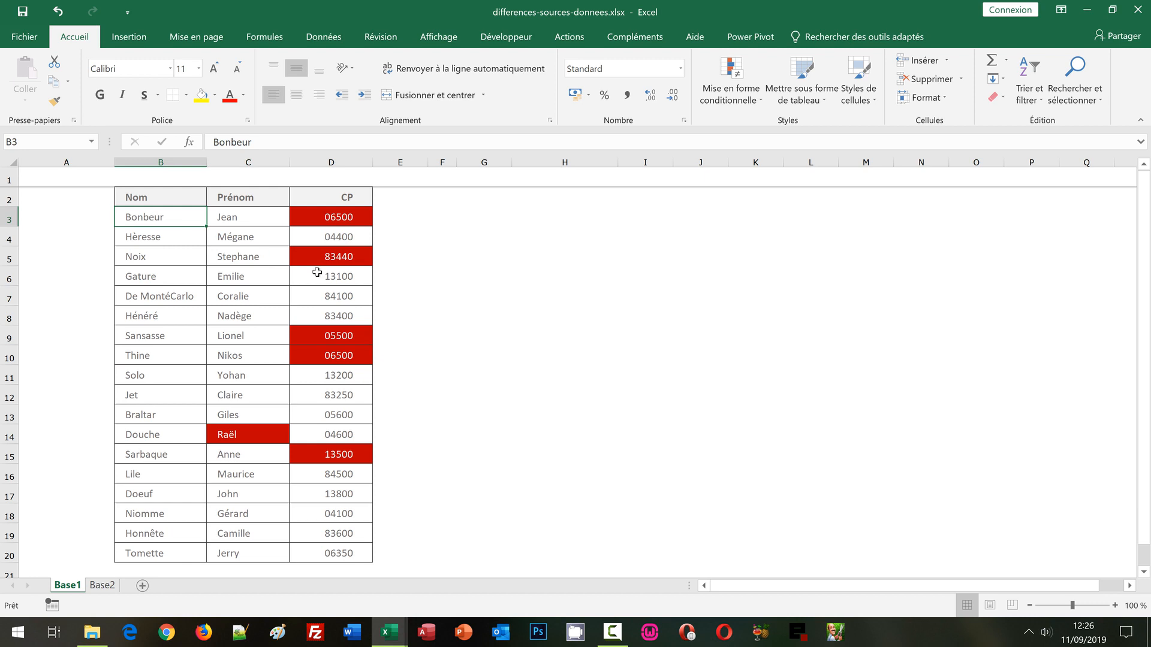
{"action": "left_click", "coordinate": [738, 99]}
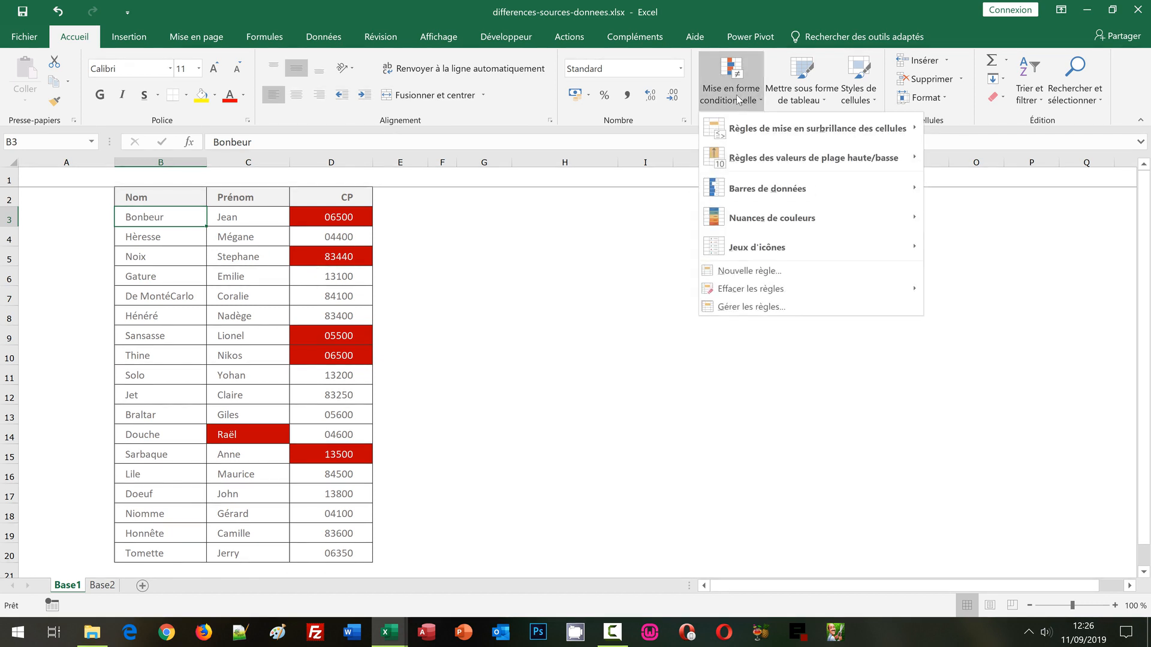
{"action": "left_click", "coordinate": [744, 307]}
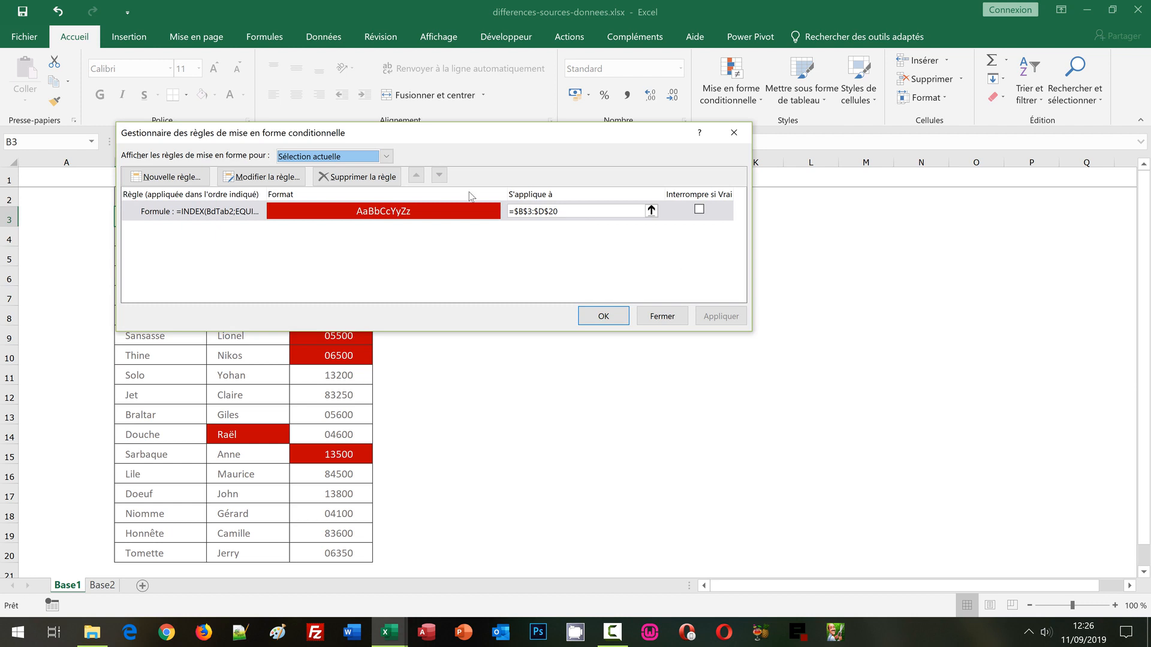
{"action": "left_click", "coordinate": [334, 210]}
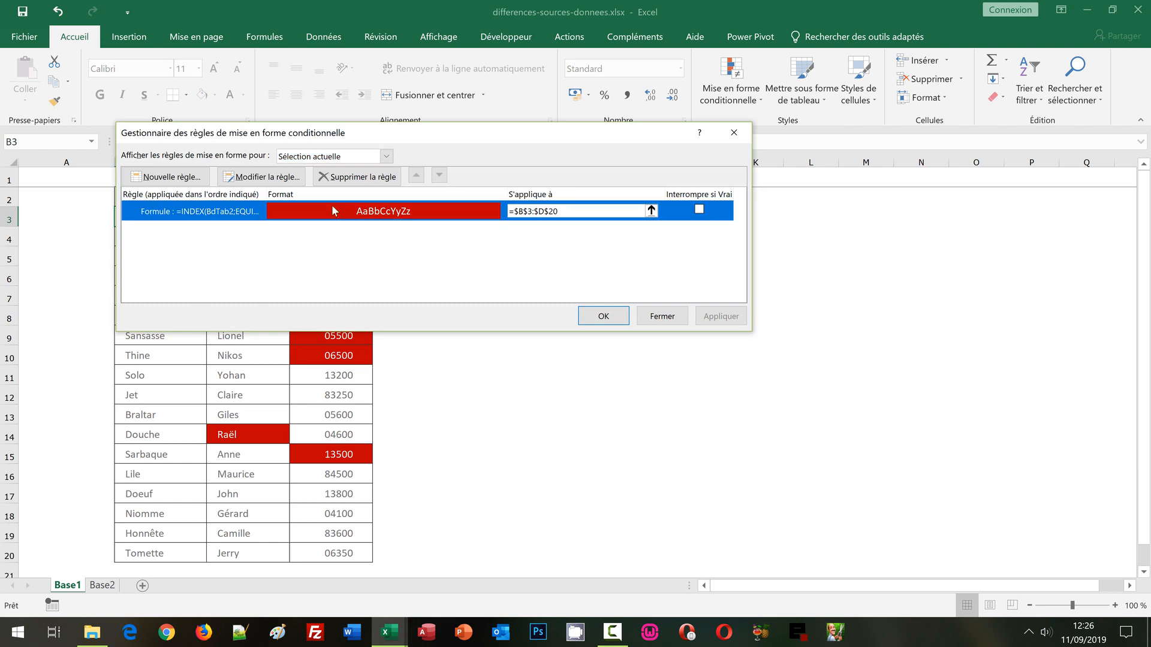
{"action": "left_click", "coordinate": [270, 177]}
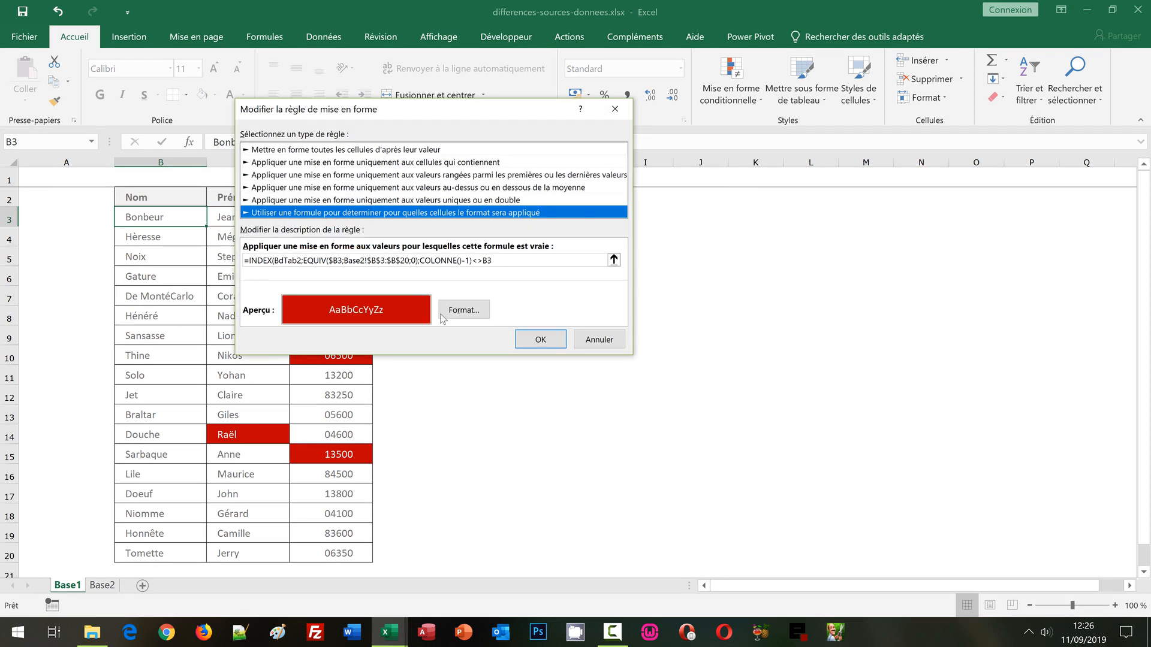
{"action": "left_click_drag", "start_coordinate": [502, 260], "coordinate": [242, 247]}
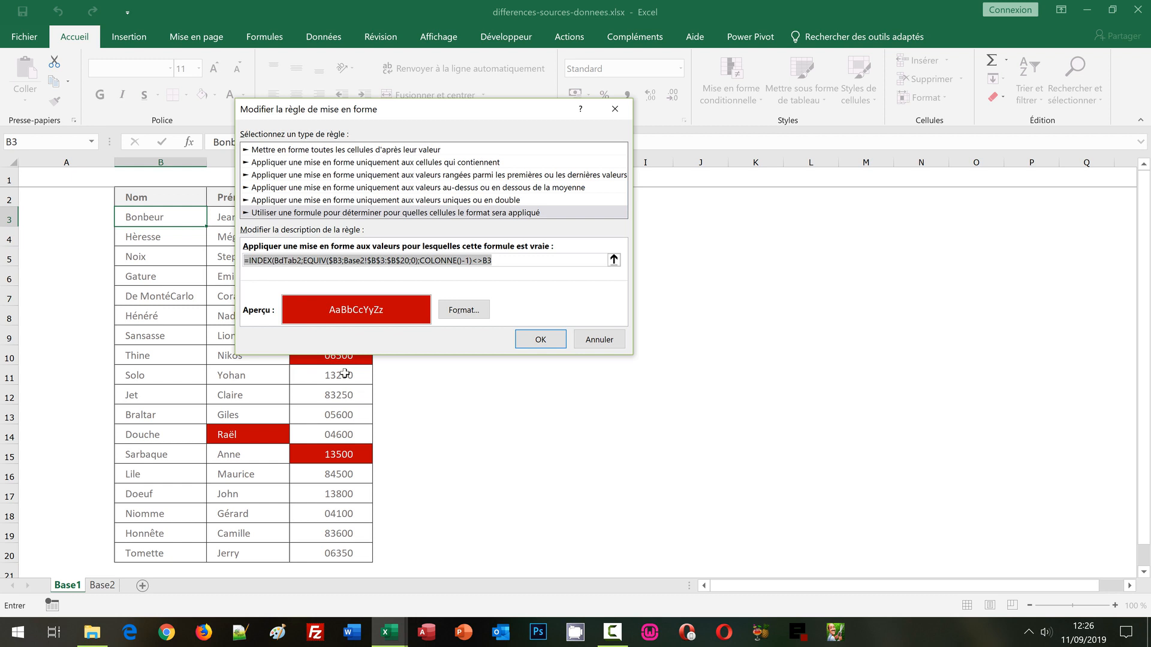
{"action": "key", "text": "ctrl+c"}
{"action": "left_click", "coordinate": [552, 341]}
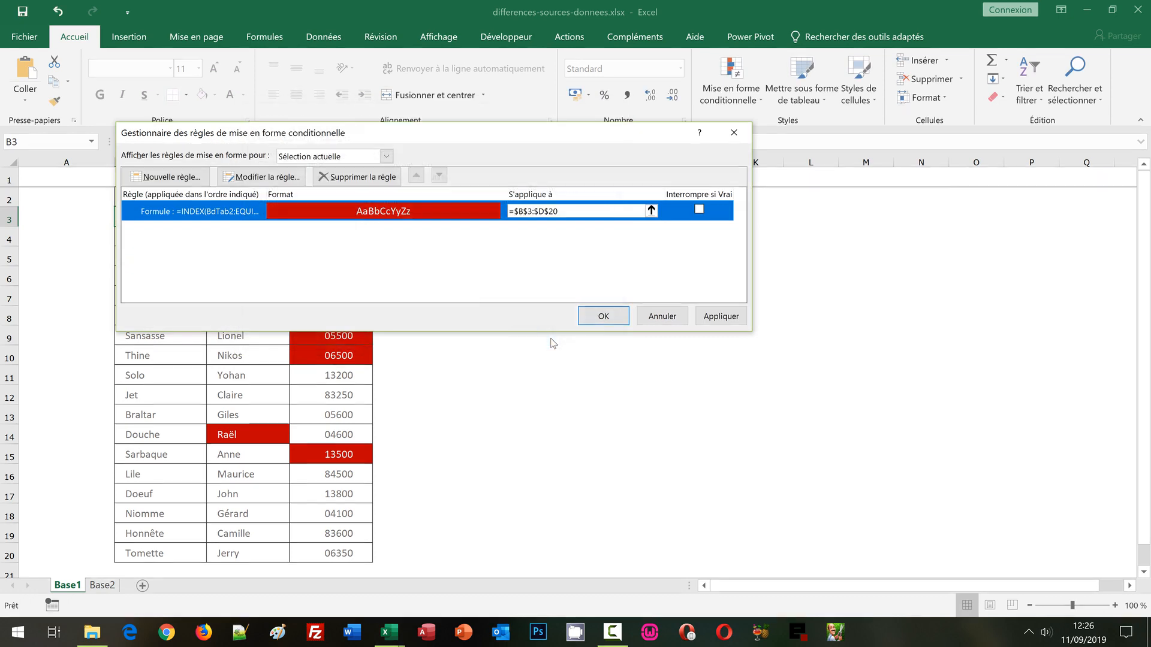
{"action": "left_click", "coordinate": [611, 316]}
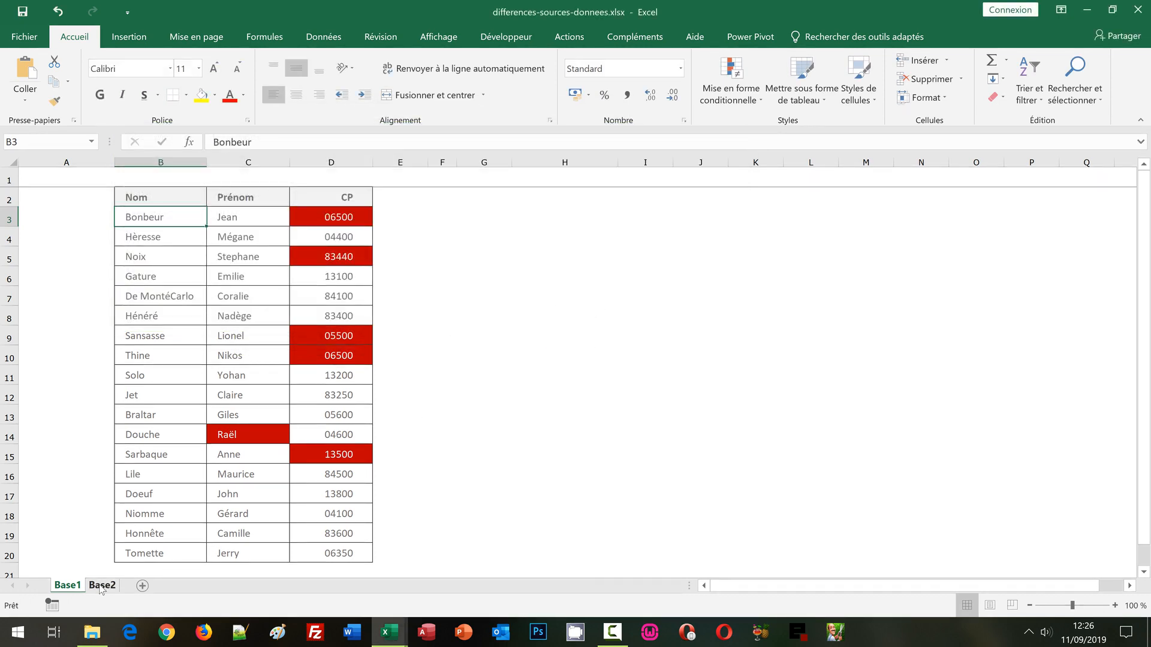
Create a formula-based conditional formatting rule for B3:D20 on Base2 and paste the copied Index formula into it.
{"action": "key", "text": "ctrl+Page_Down"}
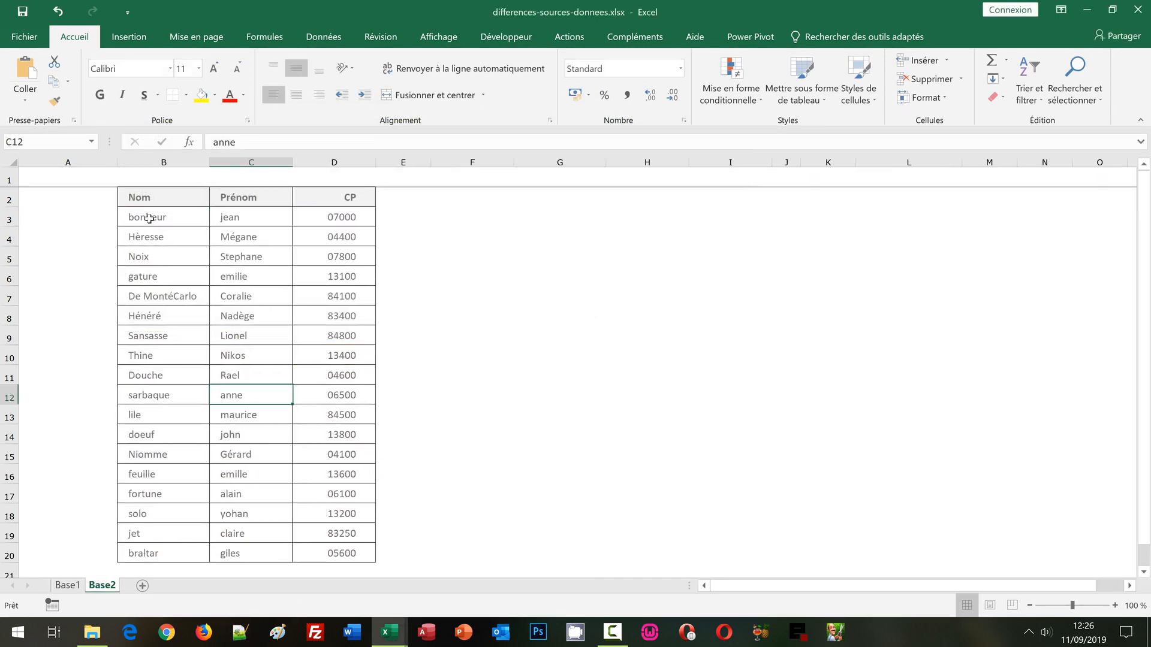
{"action": "left_click_drag", "start_coordinate": [153, 220], "coordinate": [332, 553]}
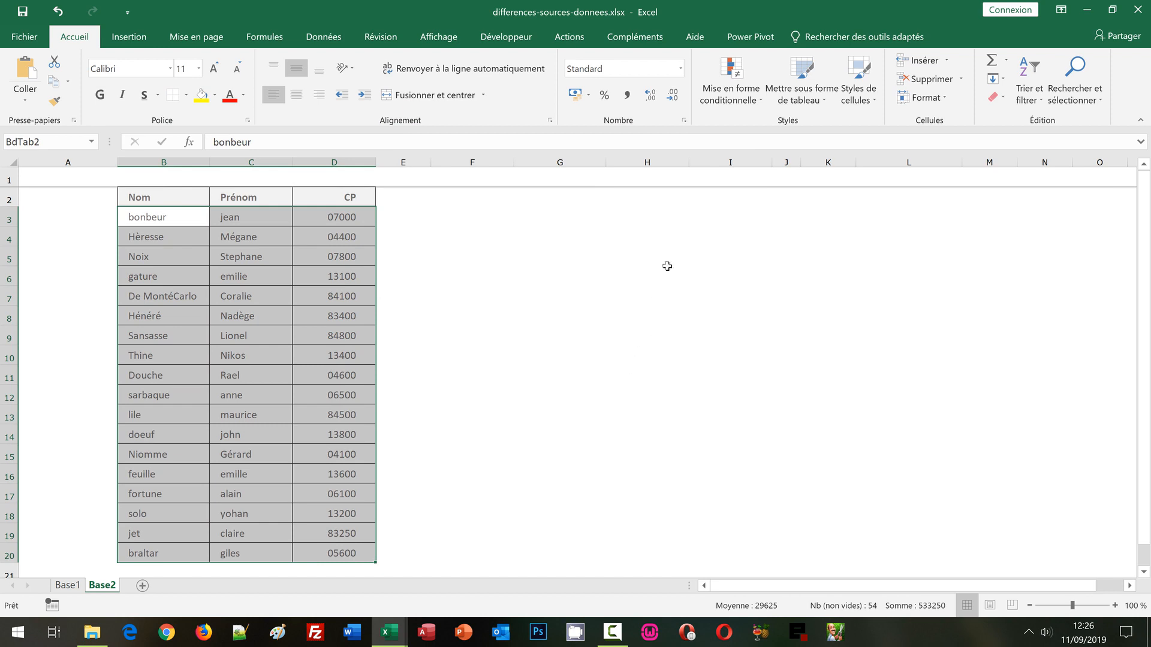
{"action": "left_click", "coordinate": [730, 86]}
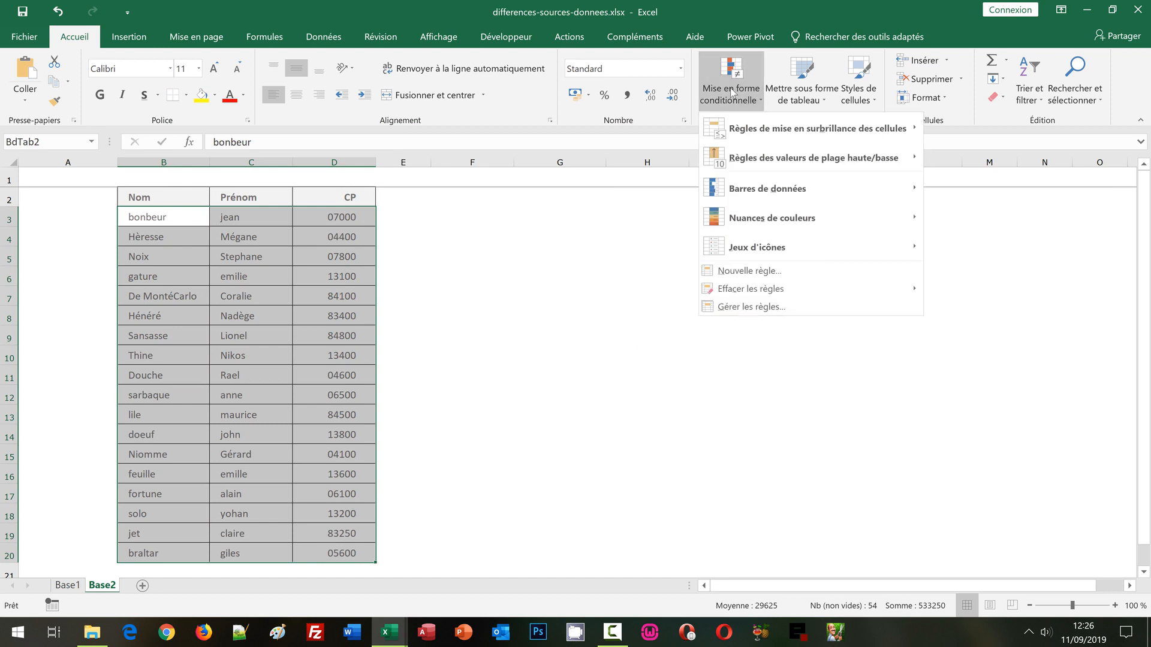
{"action": "left_click", "coordinate": [729, 271]}
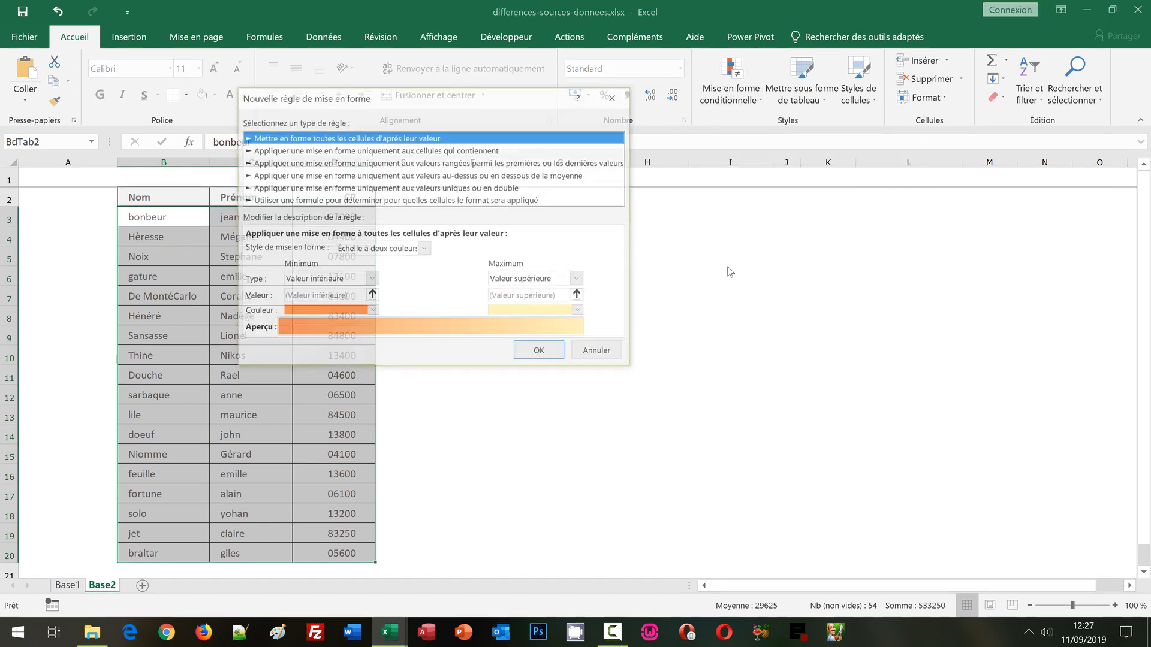
{"action": "left_click", "coordinate": [293, 200]}
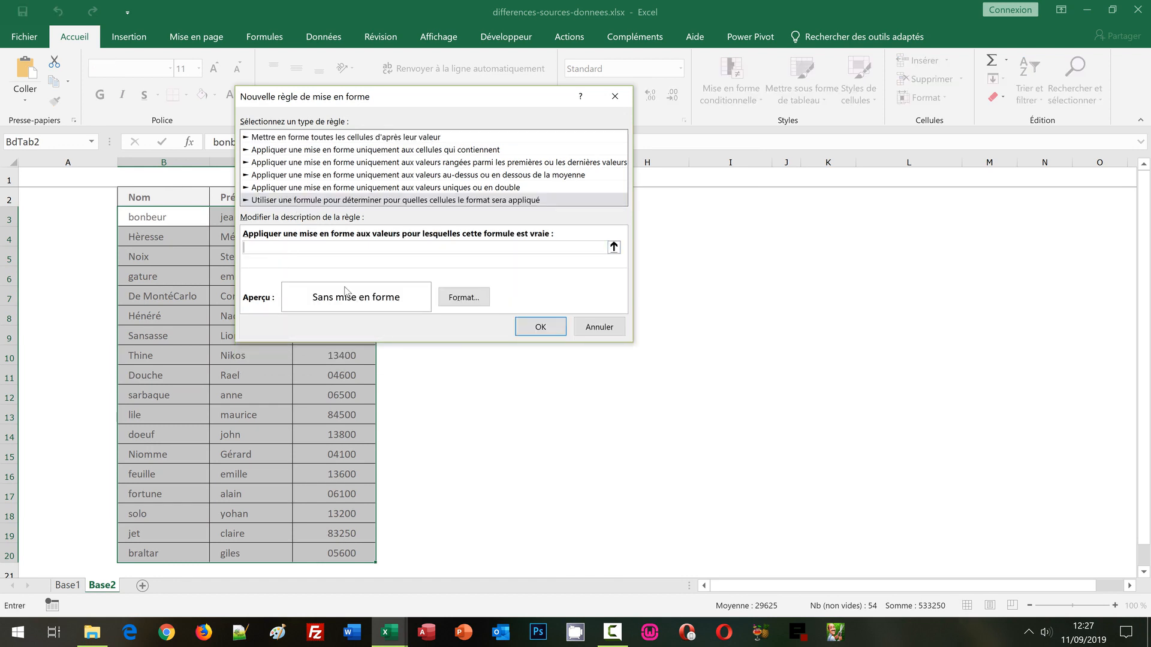
{"action": "key", "text": "ctrl+v"}
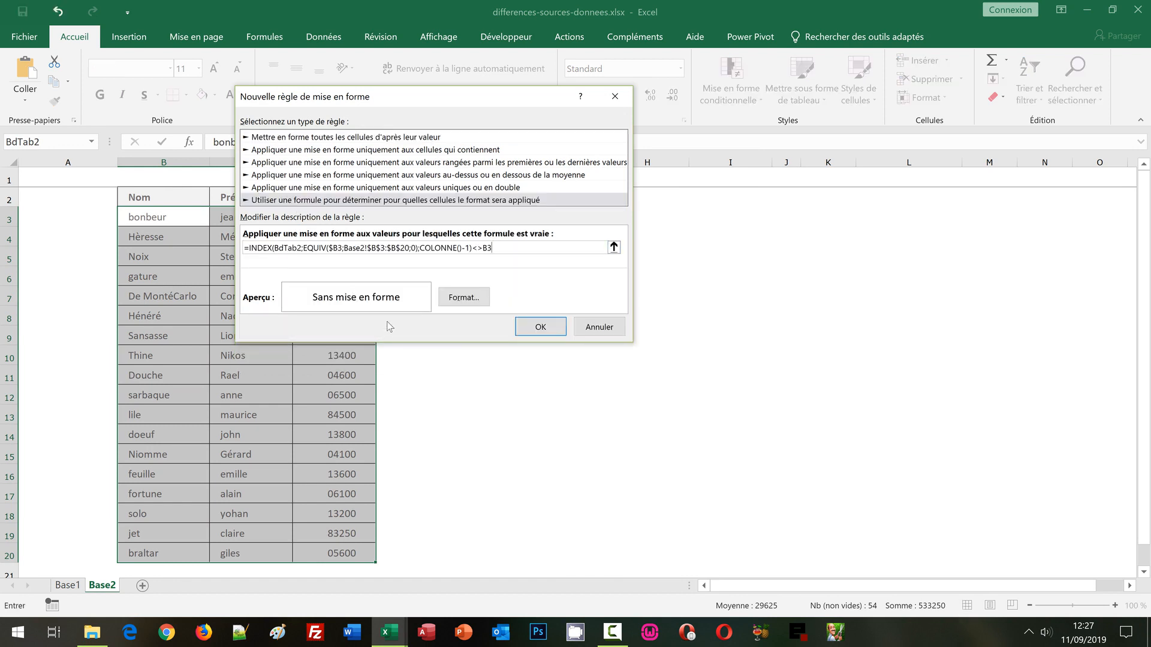
Point the pasted formula at the other table by replacing BdTab2 with BdTab1 and Base2 with Base1.
{"action": "left_click", "coordinate": [297, 247]}
{"action": "key", "text": "Delete"}
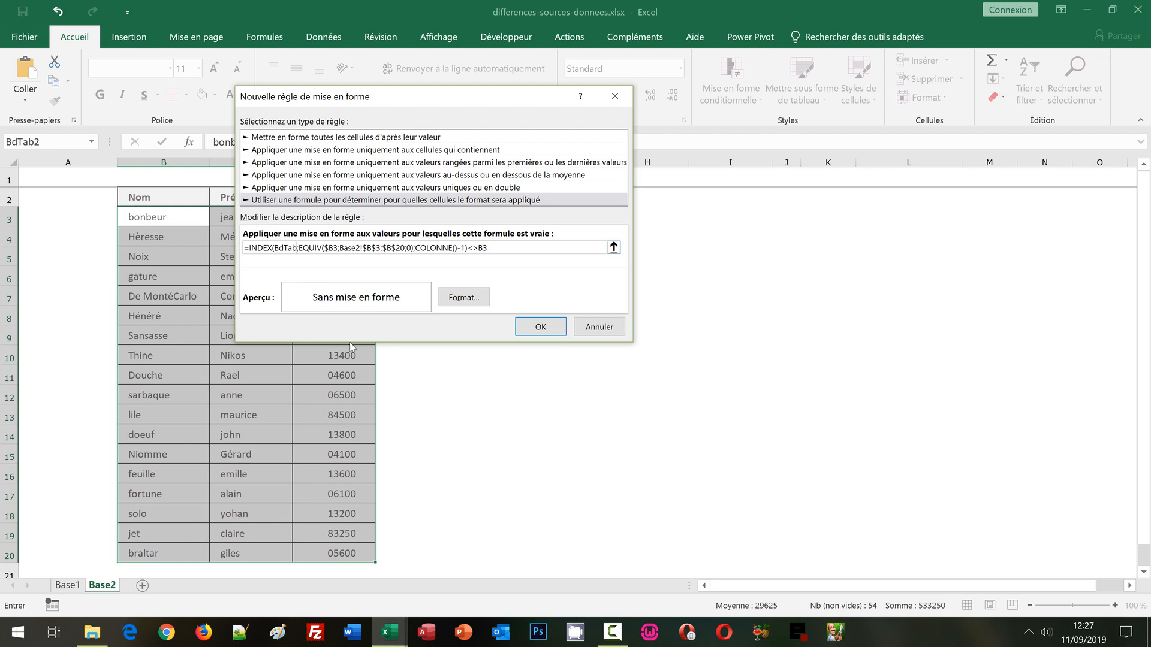
{"action": "type", "text": "1"}
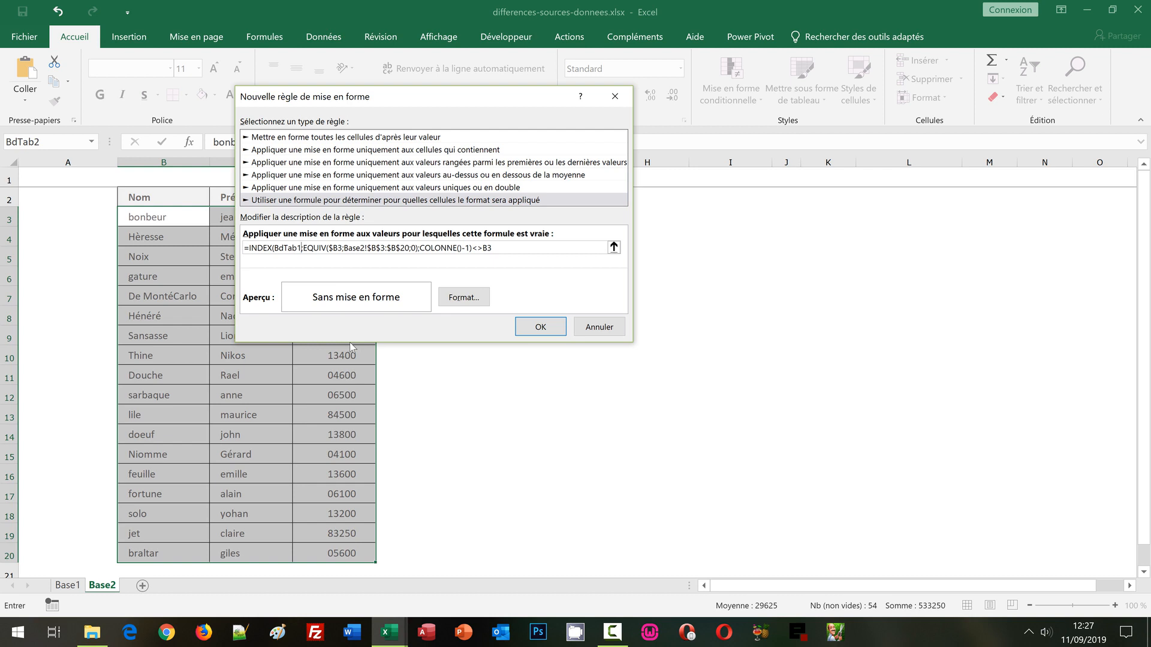
{"action": "left_click", "coordinate": [361, 249]}
{"action": "key", "text": "Delete"}
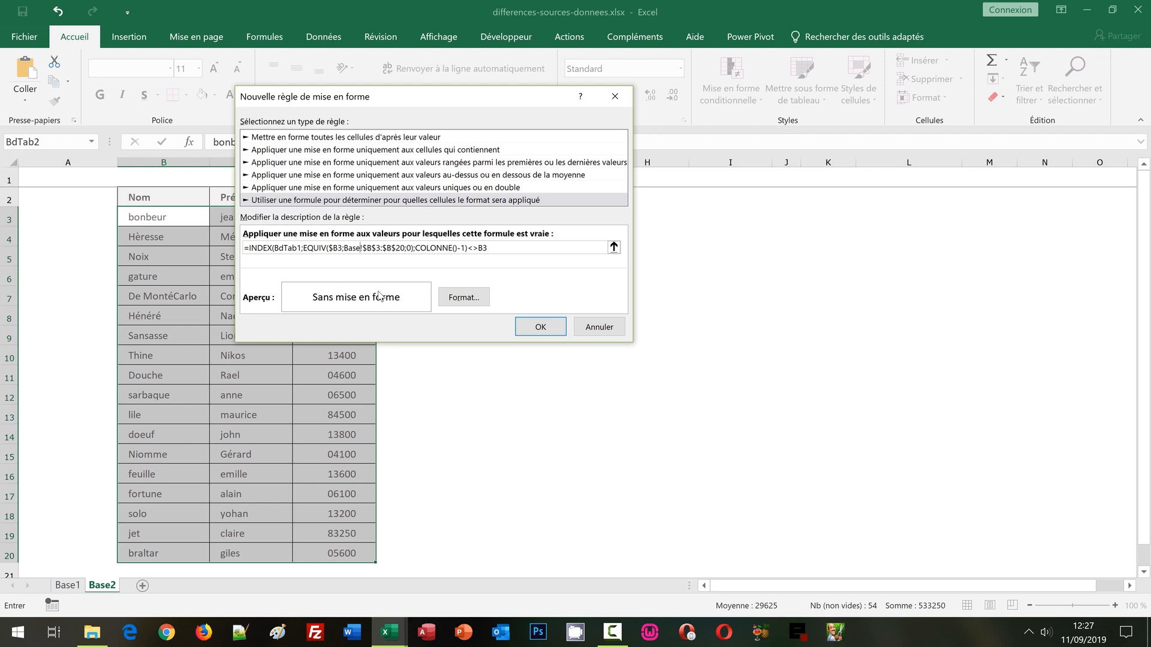
{"action": "type", "text": "1"}
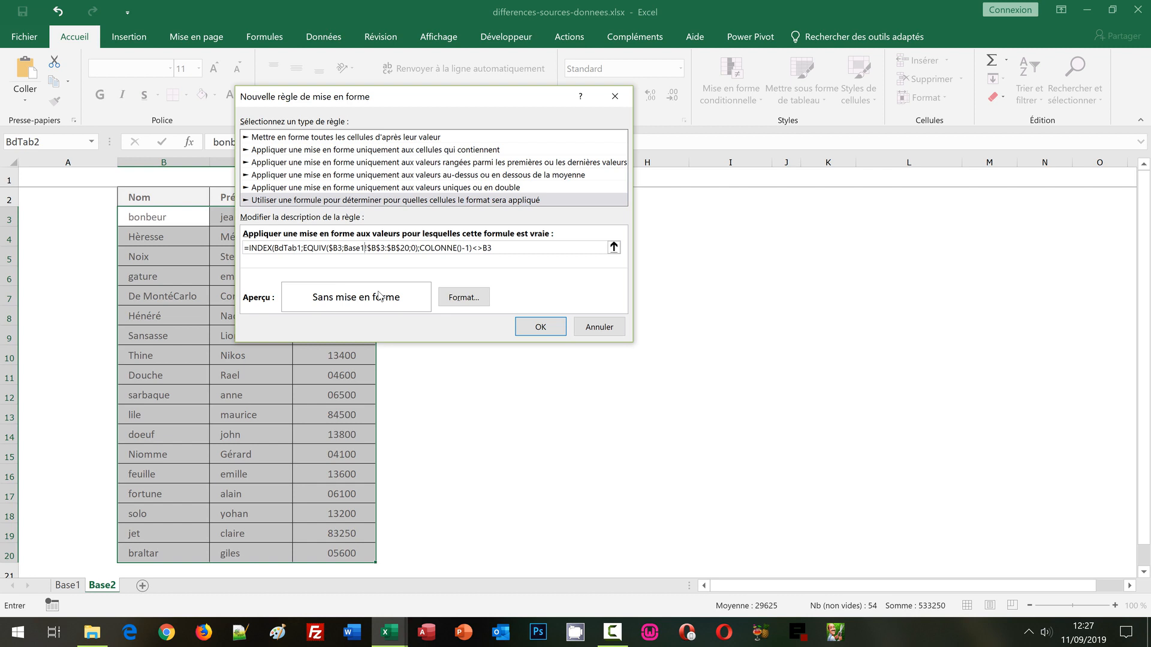
Give the new rule a dark red fill and a very light grey font colour, and apply it to the Base2 table.
{"action": "left_click", "coordinate": [461, 299]}
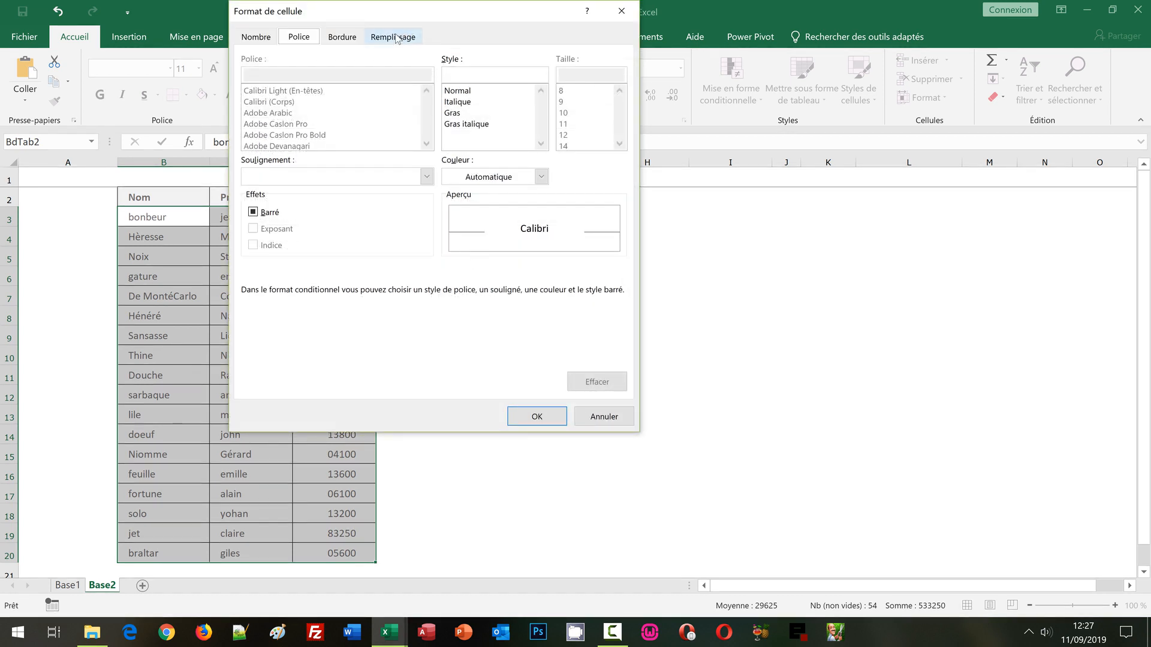
{"action": "left_click", "coordinate": [394, 37]}
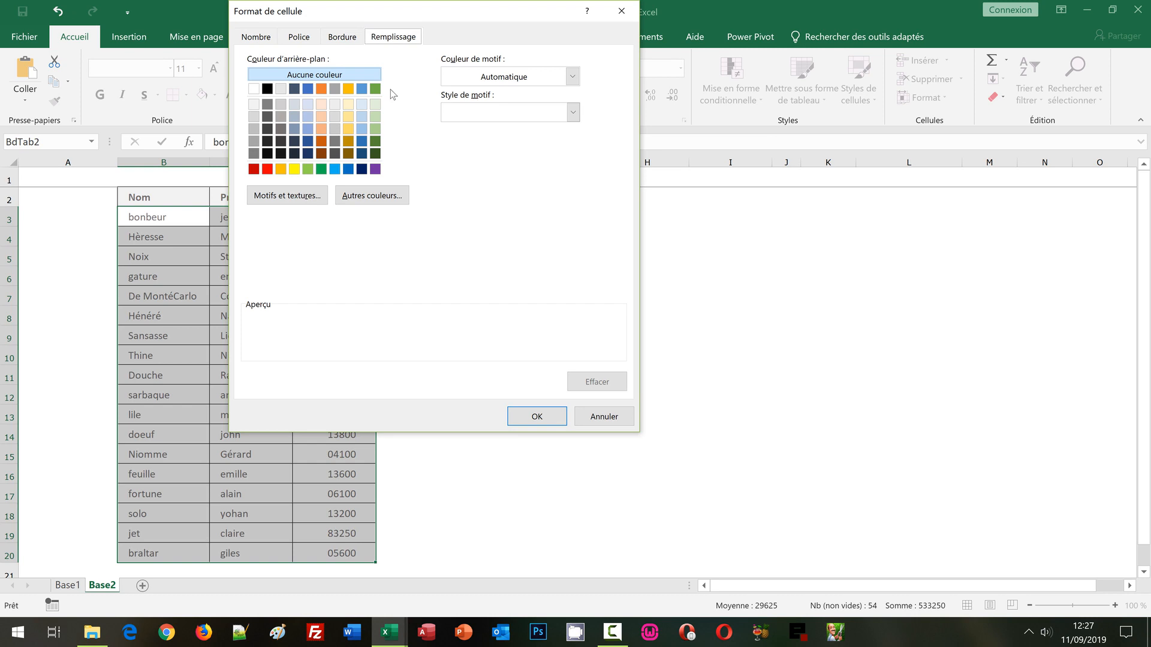
{"action": "left_click", "coordinate": [254, 170]}
{"action": "left_click", "coordinate": [299, 36]}
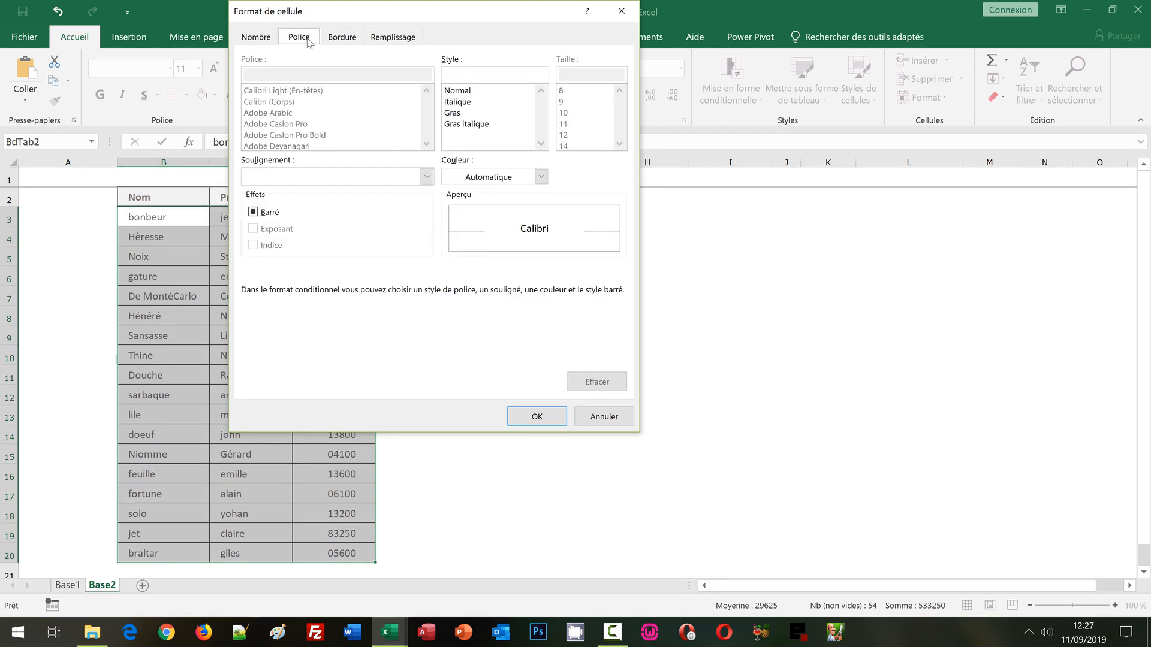
{"action": "left_click", "coordinate": [447, 177]}
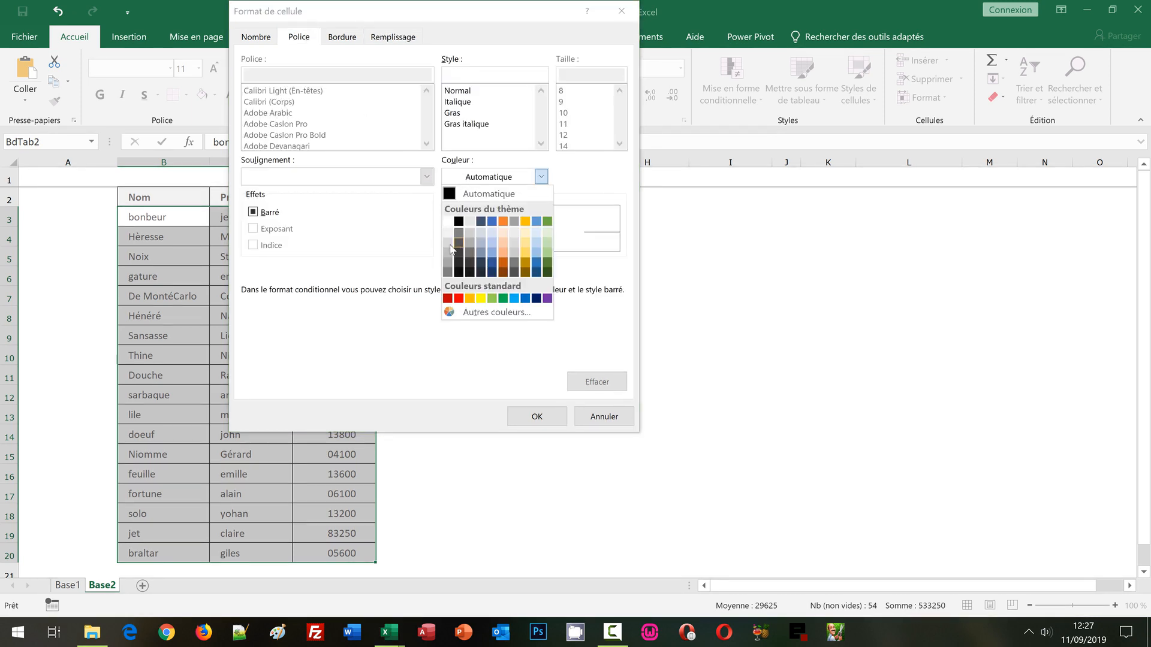
{"action": "left_click", "coordinate": [446, 234]}
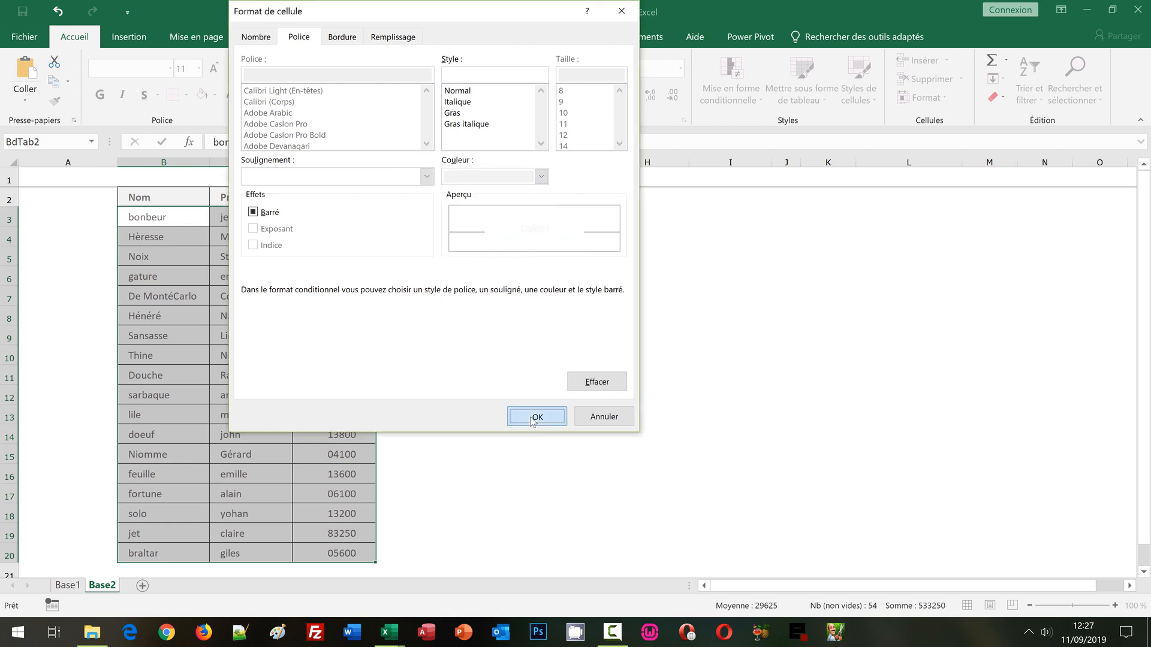
{"action": "left_click", "coordinate": [537, 416]}
{"action": "left_click", "coordinate": [540, 326]}
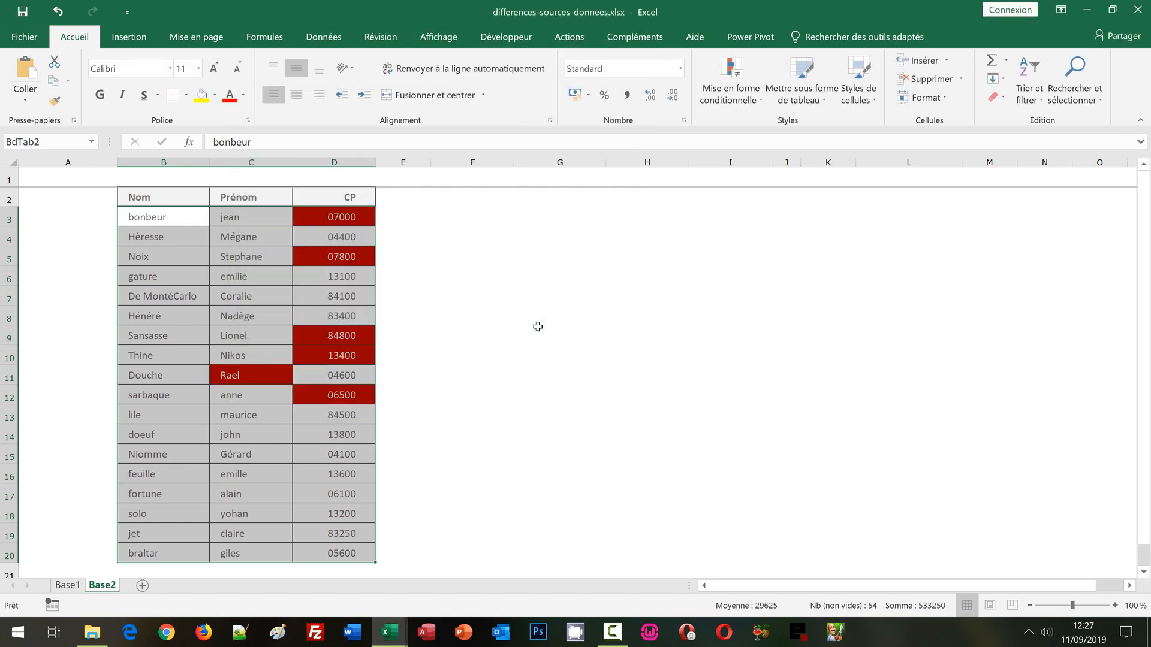
{"action": "left_click", "coordinate": [529, 361]}
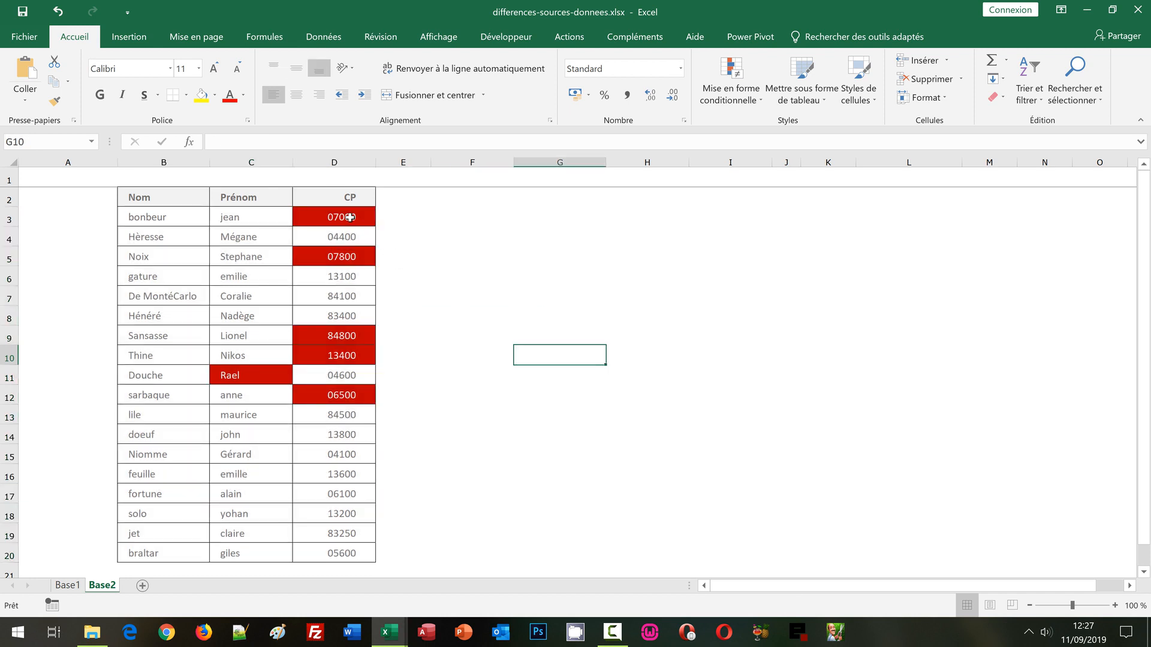